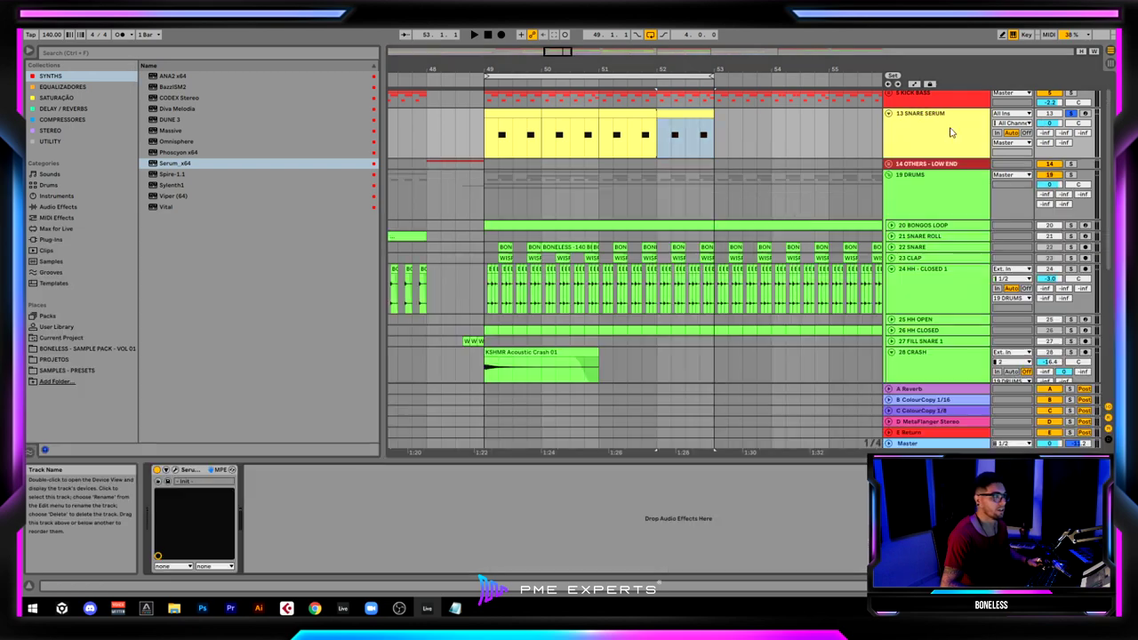
- Open the Serum synth on the snare track and reset it to the initial preset
left_click(162, 481)
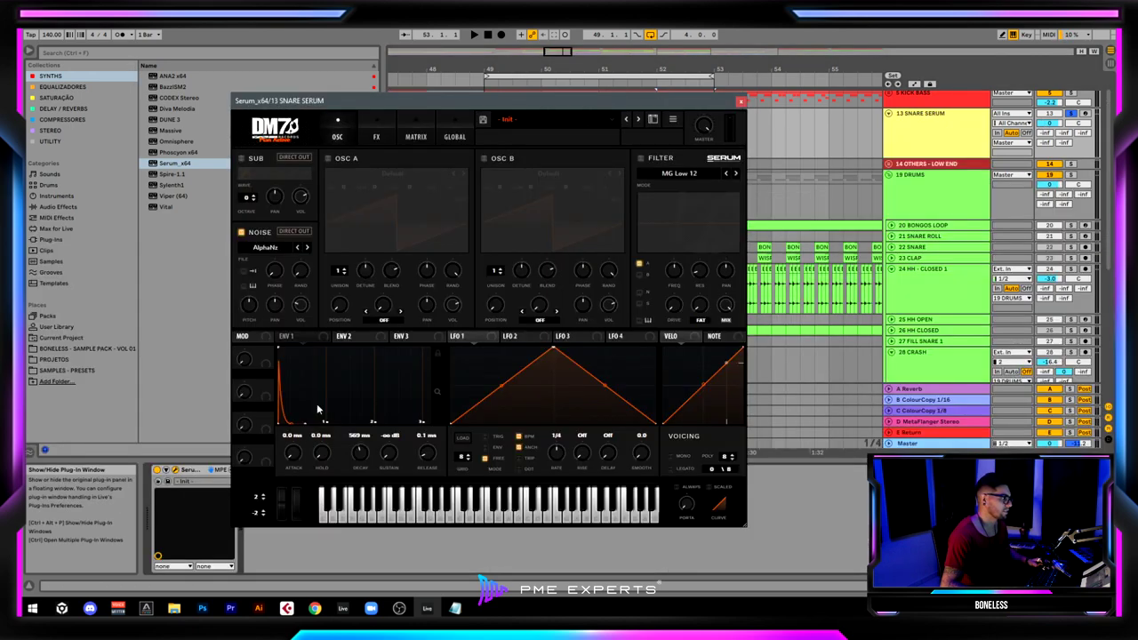
left_click(673, 121)
left_click(721, 189)
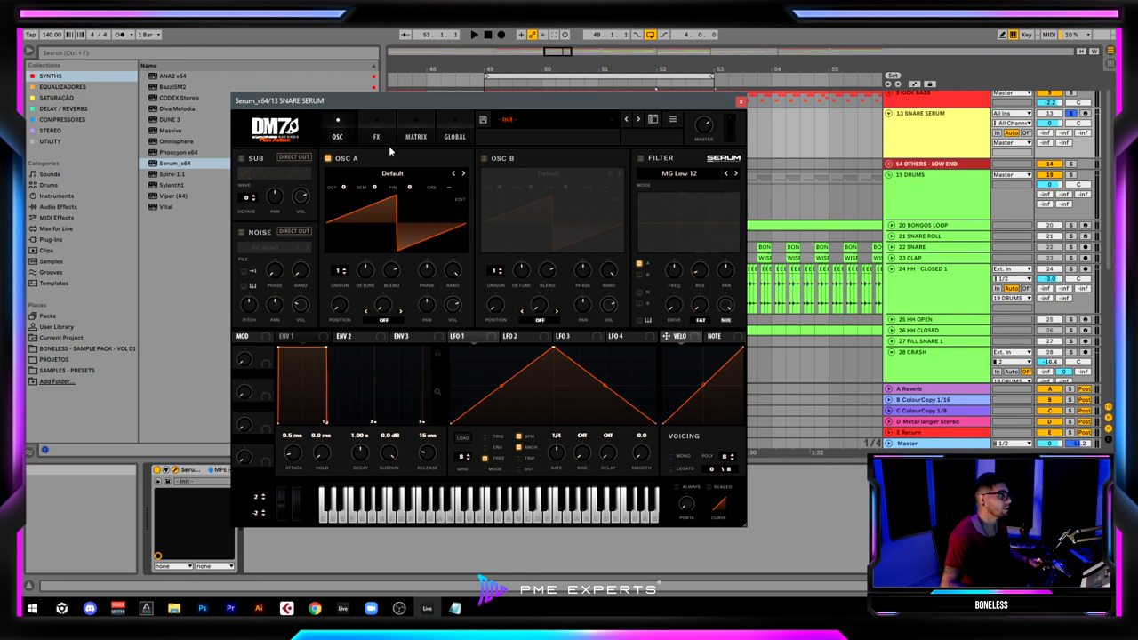
- Turn off oscillator A and enable the noise oscillator with the Analog noise AlphaNz
left_click(328, 159)
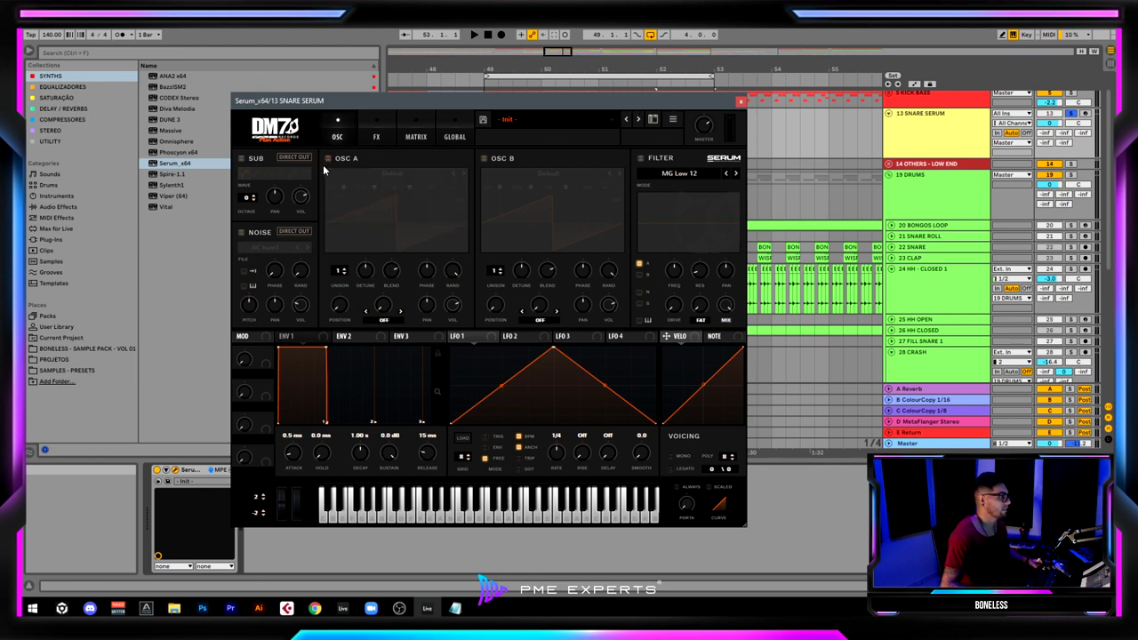
left_click(242, 232)
left_click(268, 250)
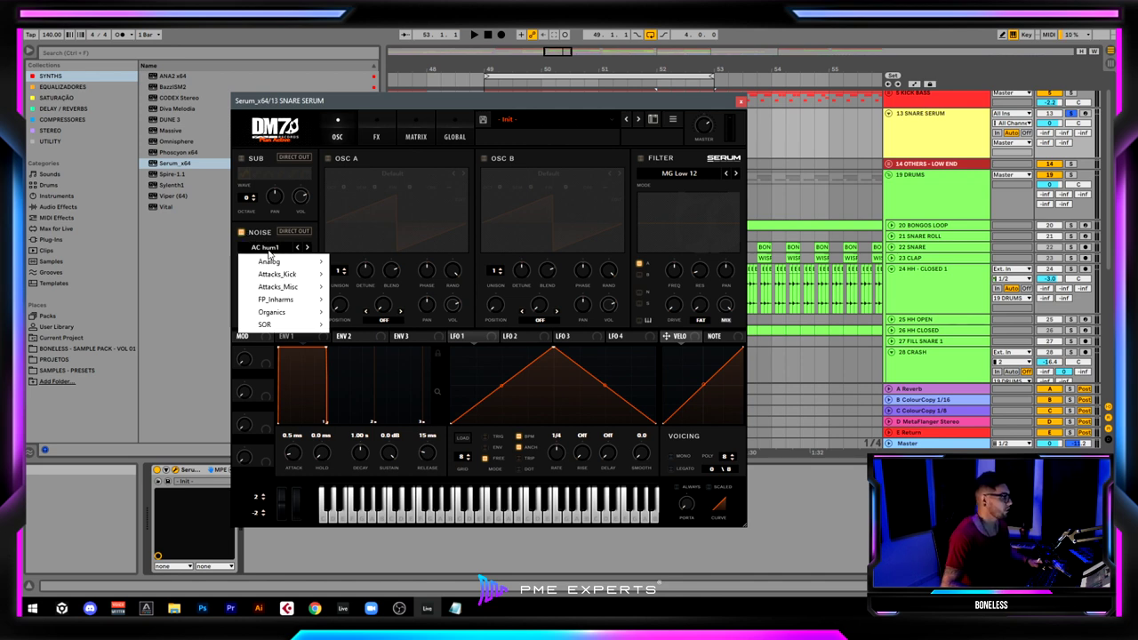
mouse_move(289, 264)
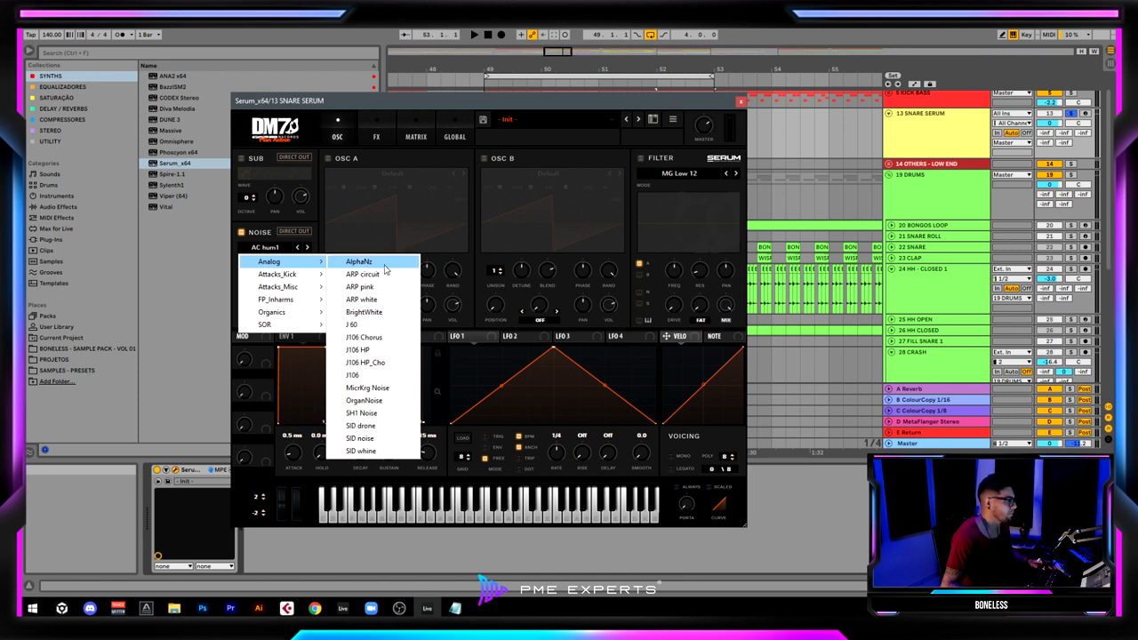
left_click(386, 268)
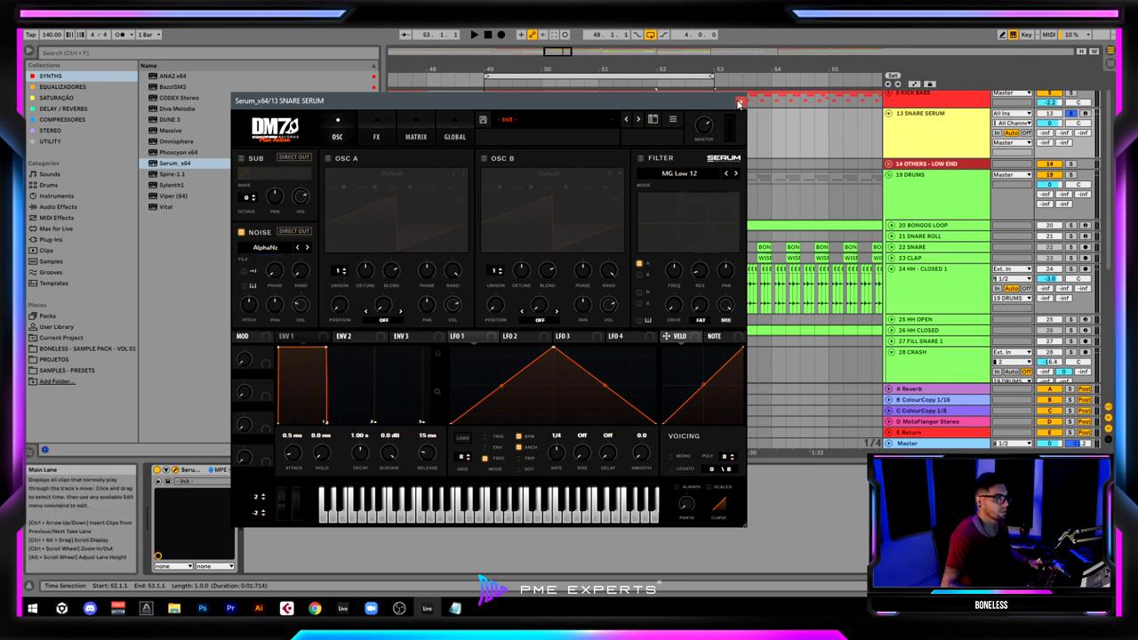
- Open the first snare clip to check its MIDI note, and play the soloed loop to audition the noise
left_click_drag(700, 102, 755, 348)
double_click(519, 117)
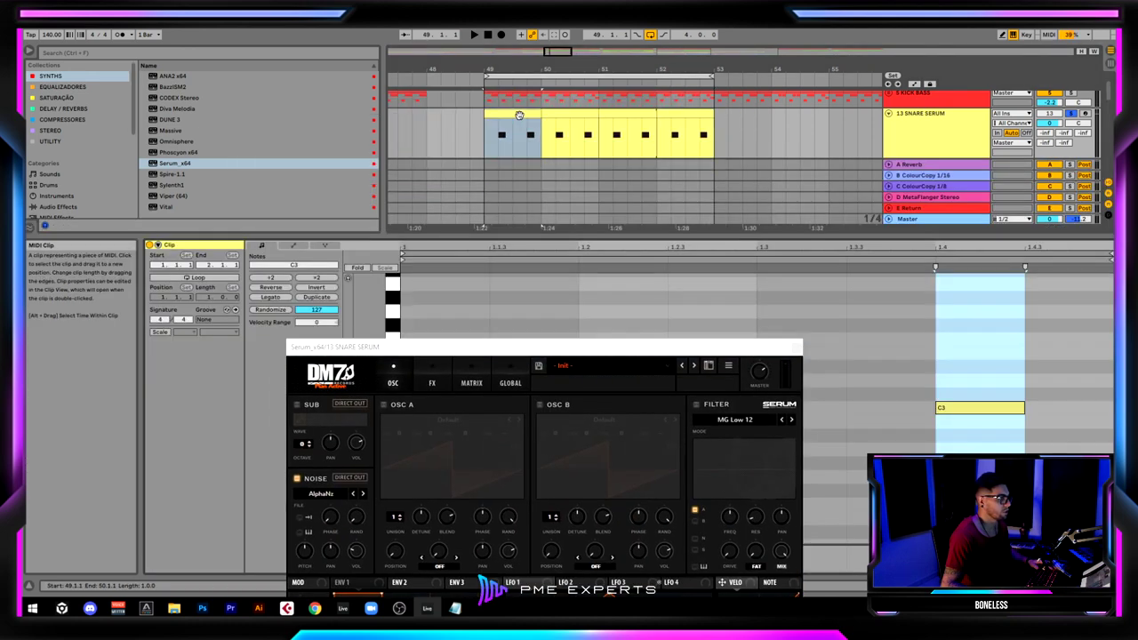
left_click_drag(582, 344, 525, 100)
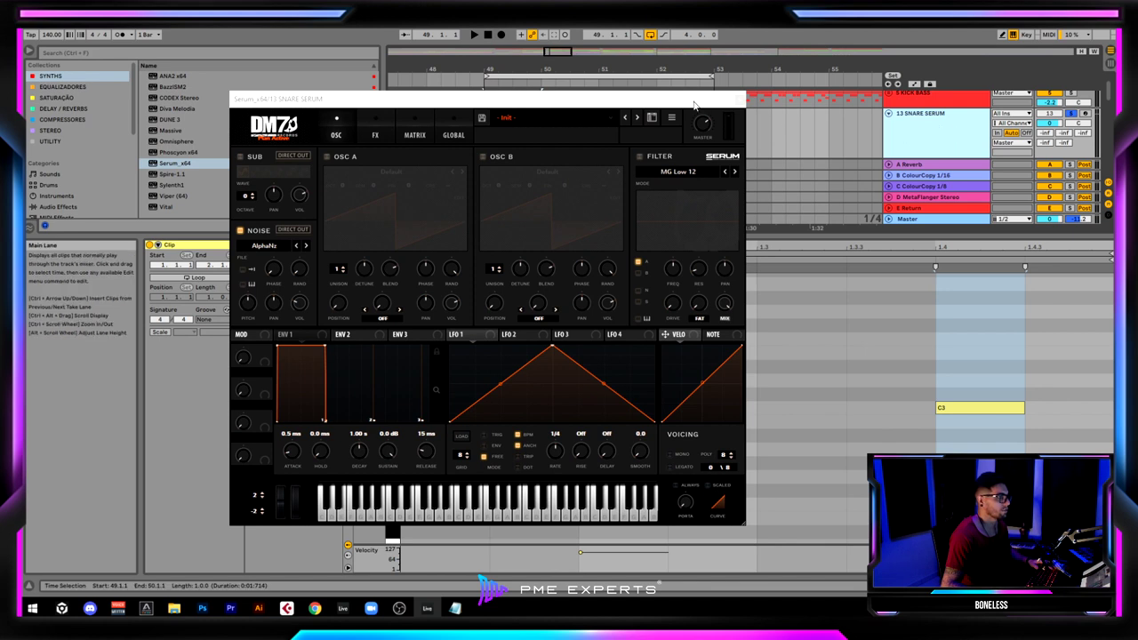
left_click(1031, 146)
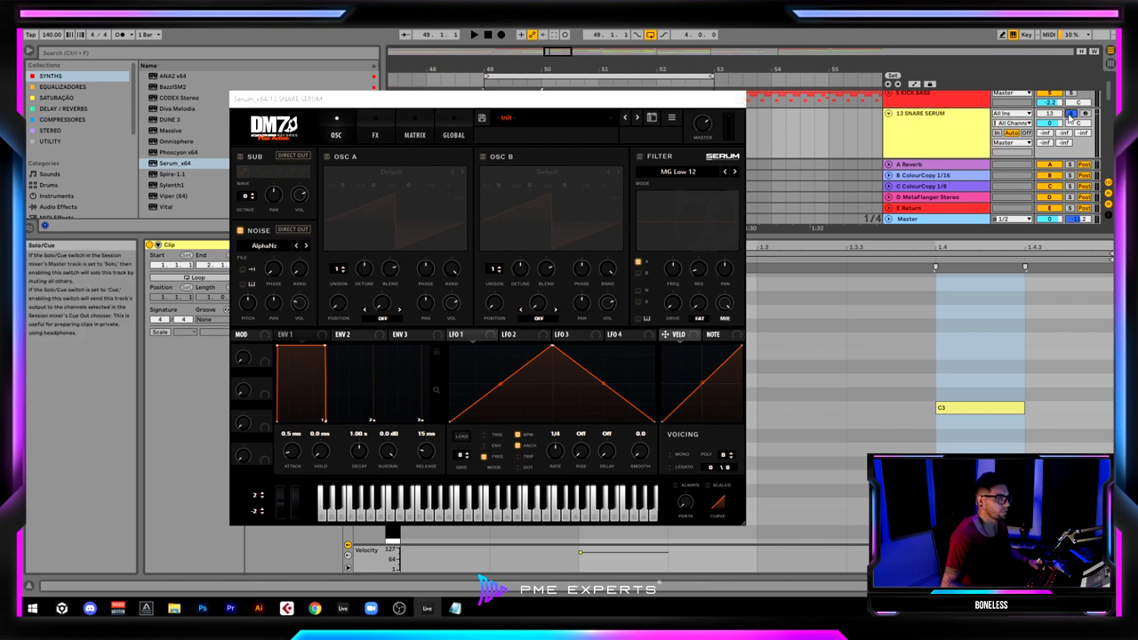
key("space")
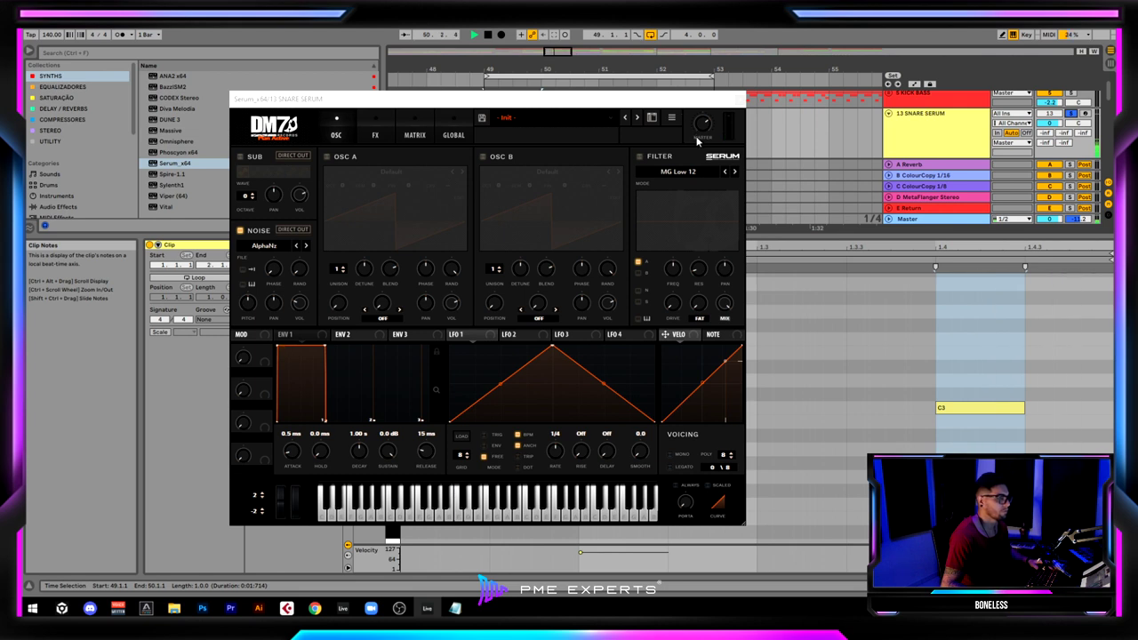
key("space")
left_click(696, 139)
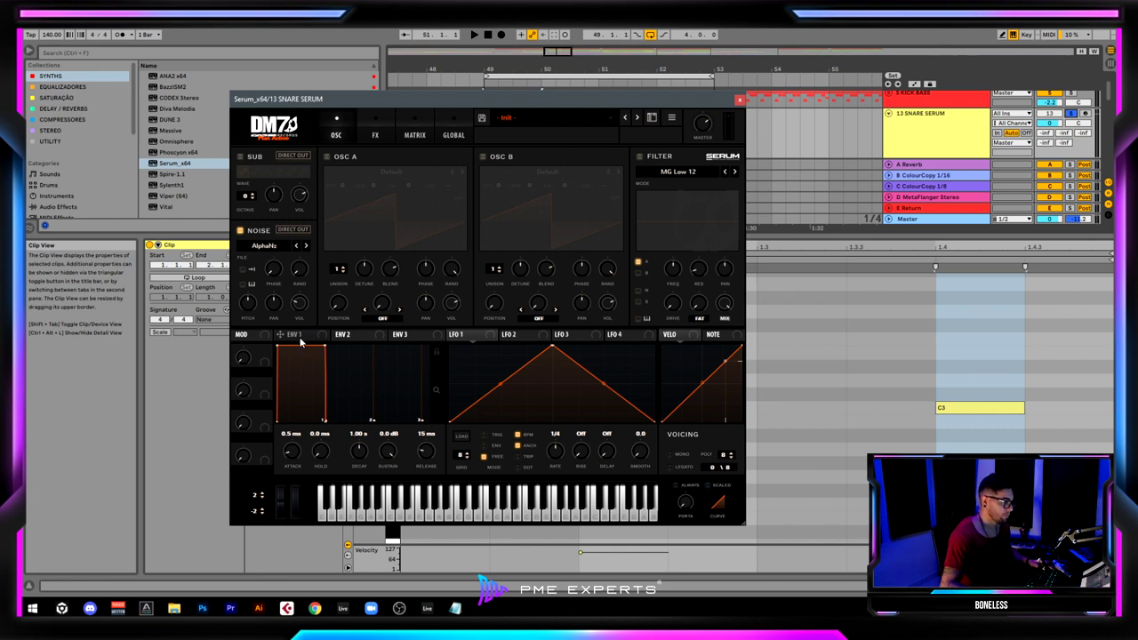
- Shape envelope 1 with a steeply curved decay of about 417 ms, sustain about -25 dB and release about 123 ms
left_click_drag(322, 347, 264, 394)
key("space")
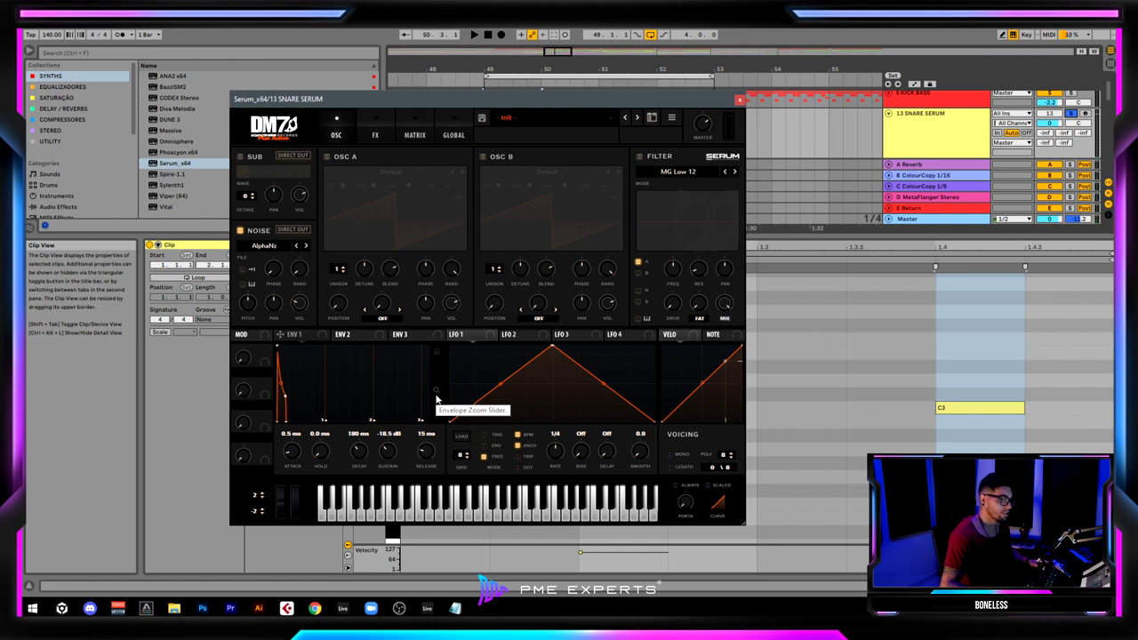
left_click_drag(436, 391, 422, 441)
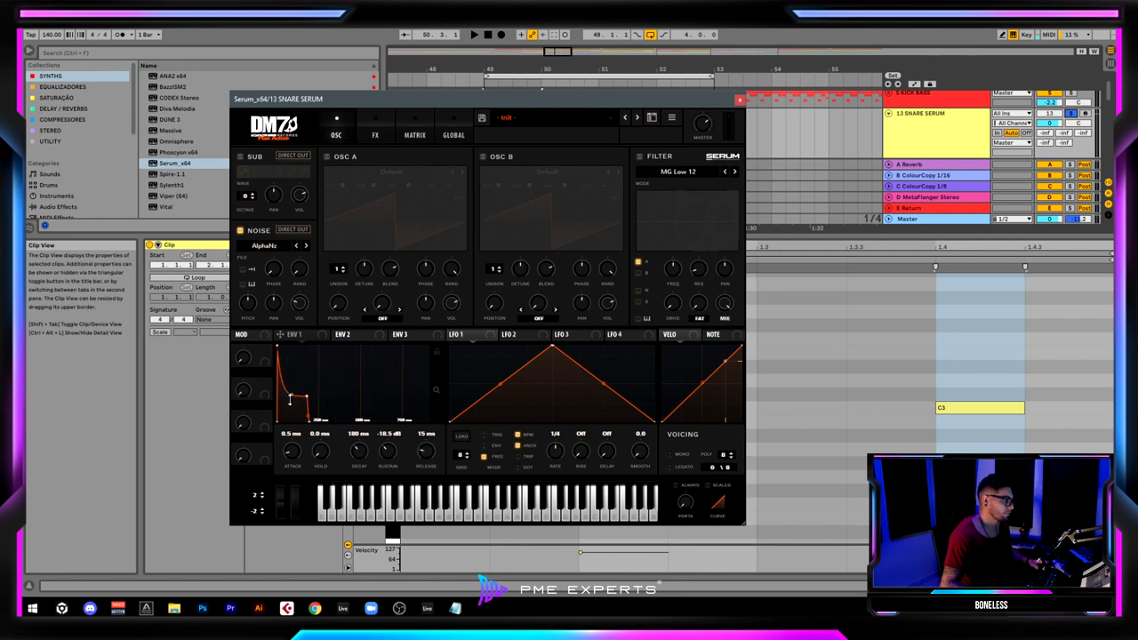
key("space")
left_click_drag(321, 357, 352, 432)
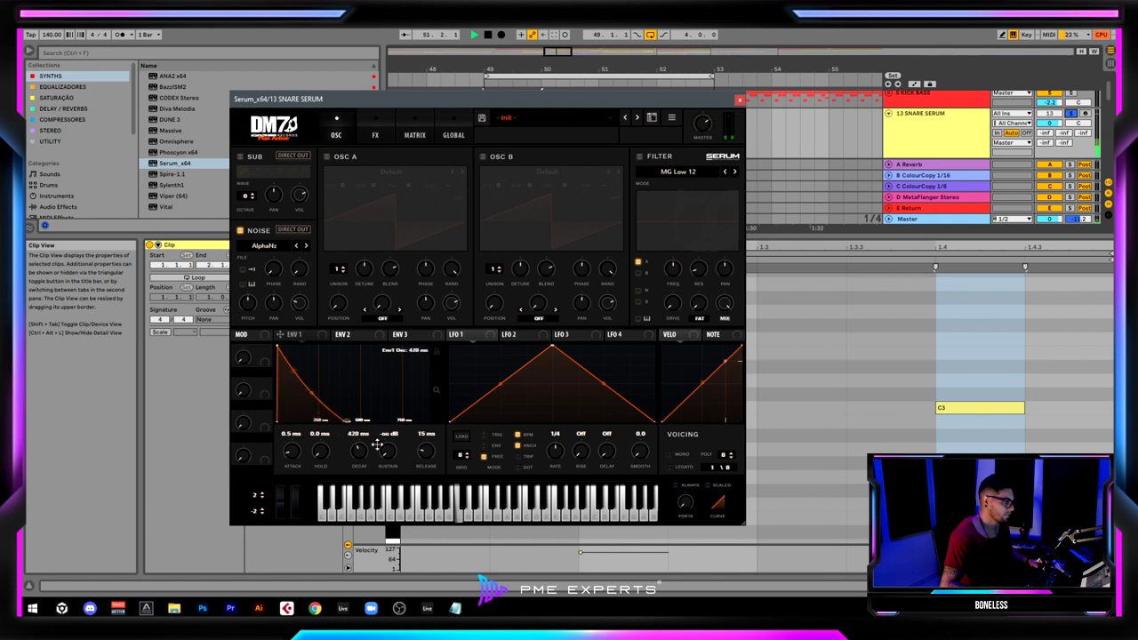
left_click_drag(311, 394, 310, 416)
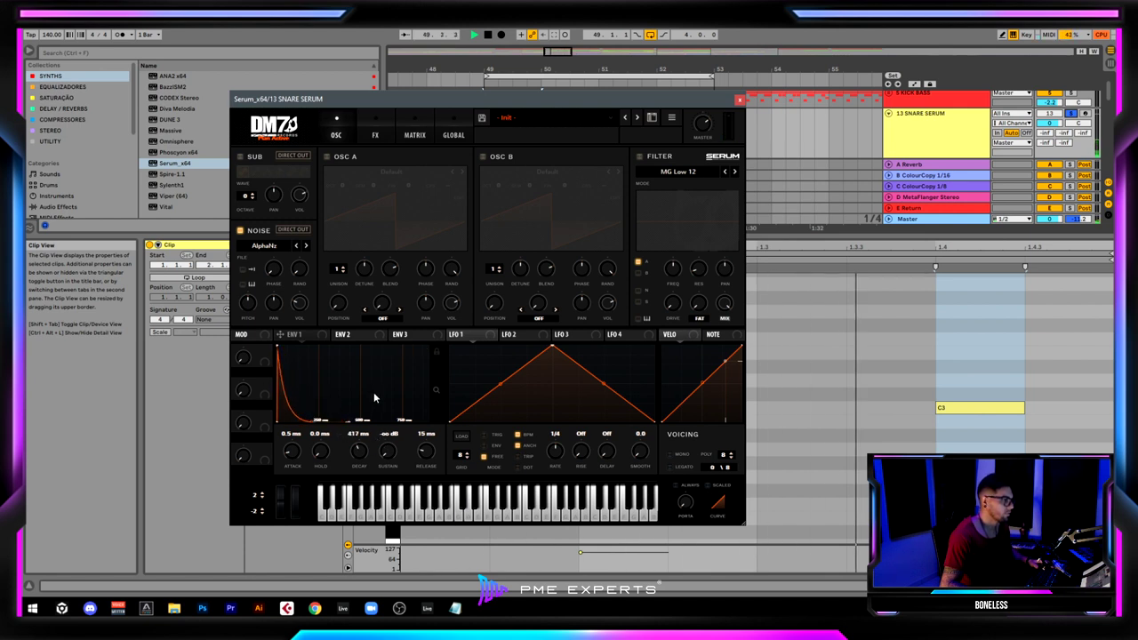
left_click_drag(425, 449, 395, 428)
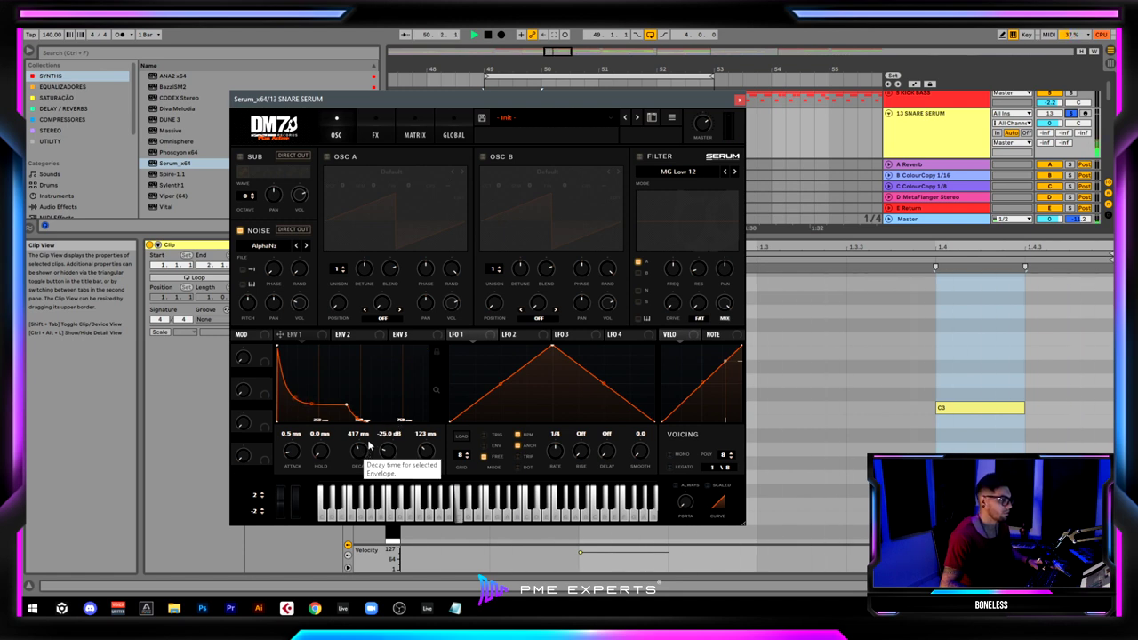
key("space")
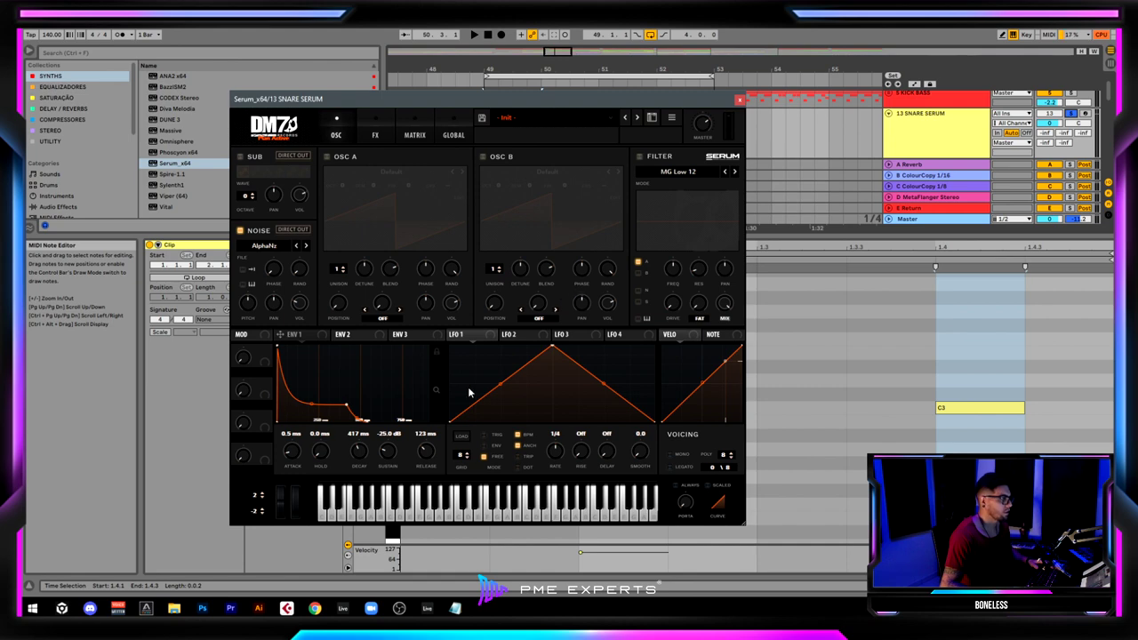
- Enable Serum's distortion effect and set its type to Diode 1 while the loop plays
left_click_drag(415, 105, 449, 114)
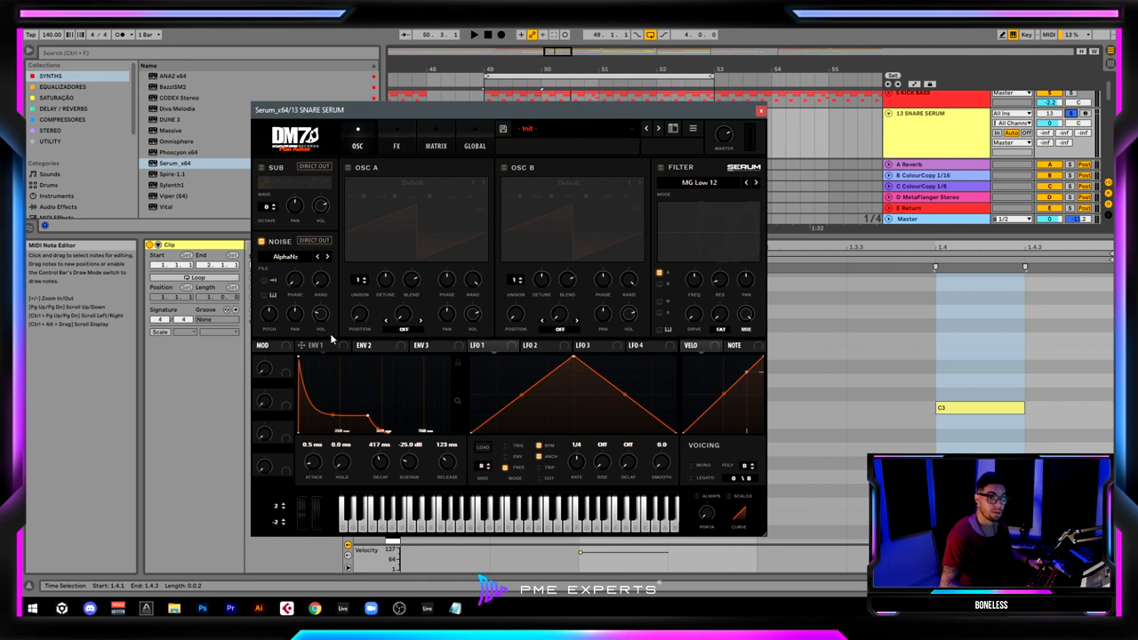
left_click(395, 147)
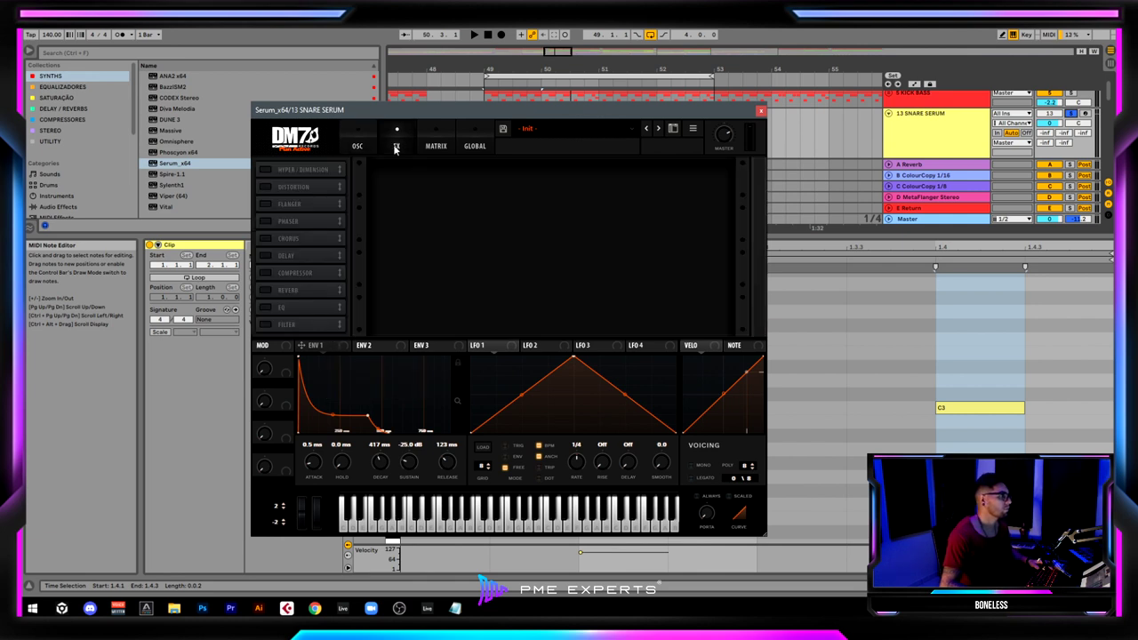
left_click(265, 186)
key("space")
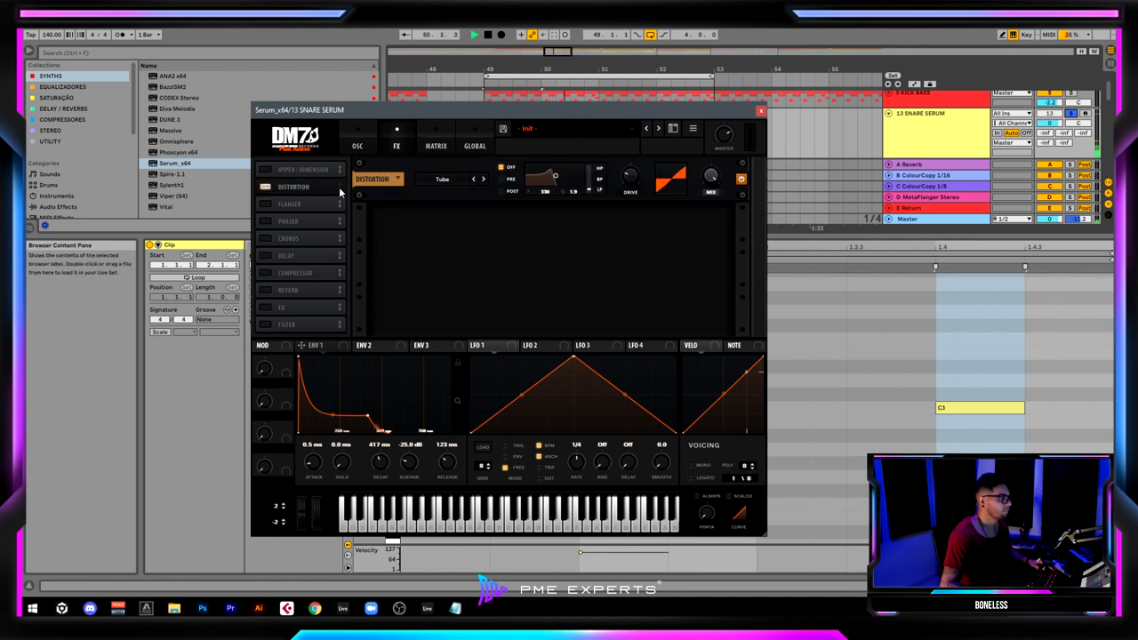
left_click(457, 182)
left_click(455, 205)
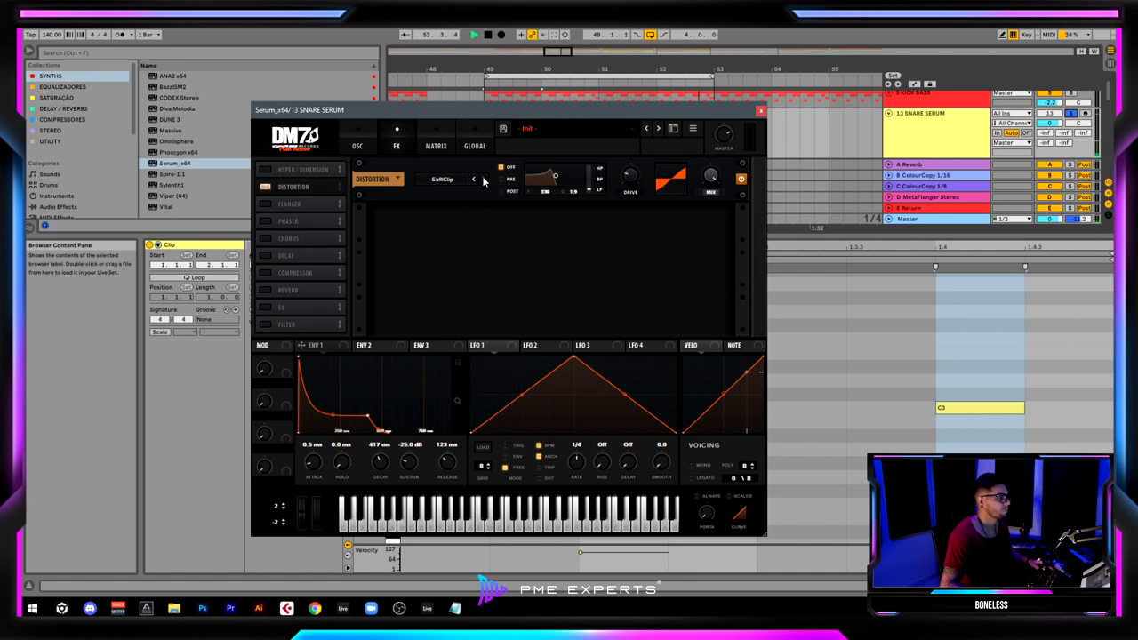
left_click(483, 180)
left_click(483, 181)
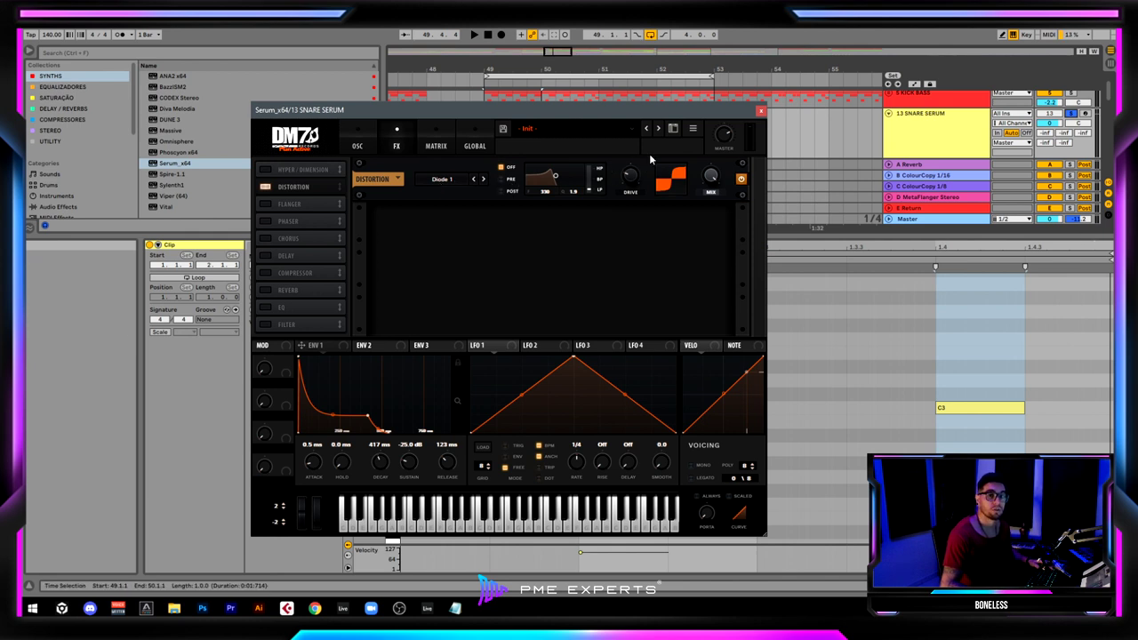
- Adjust the distortion drive to about 25% while listening to the snare loop
left_click(824, 206)
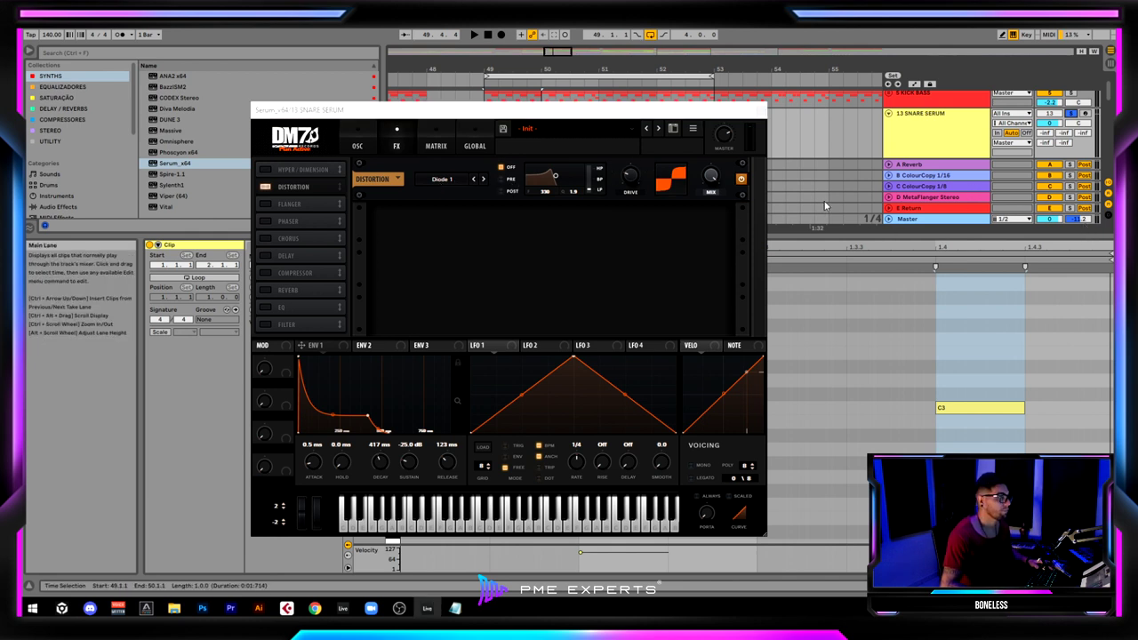
left_click(647, 182)
key("space")
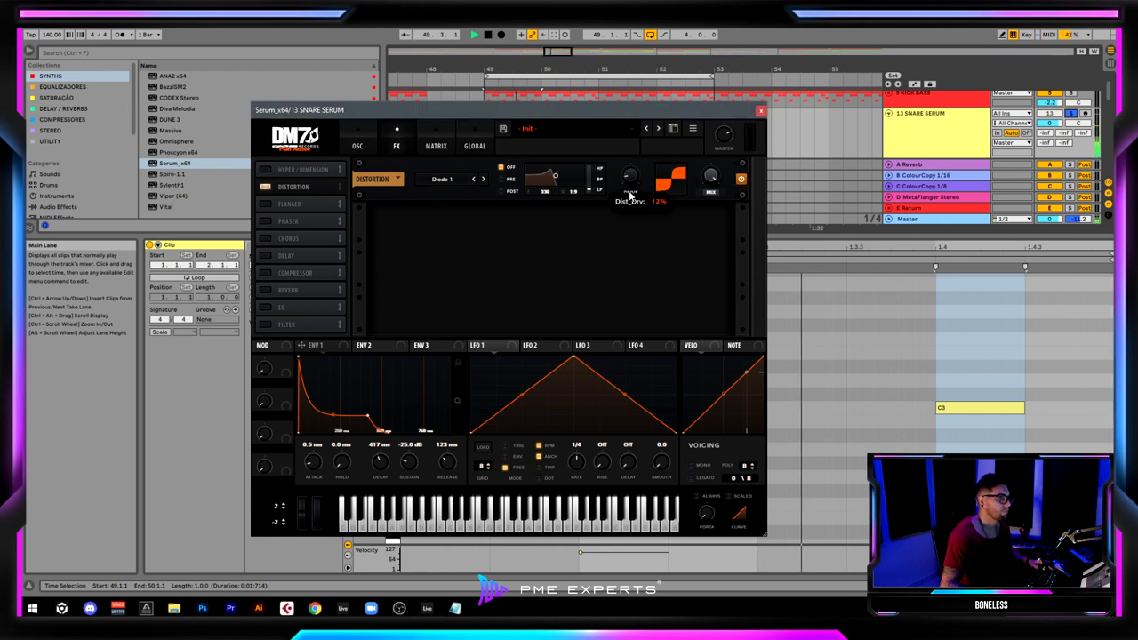
left_click_drag(712, 179, 704, 220)
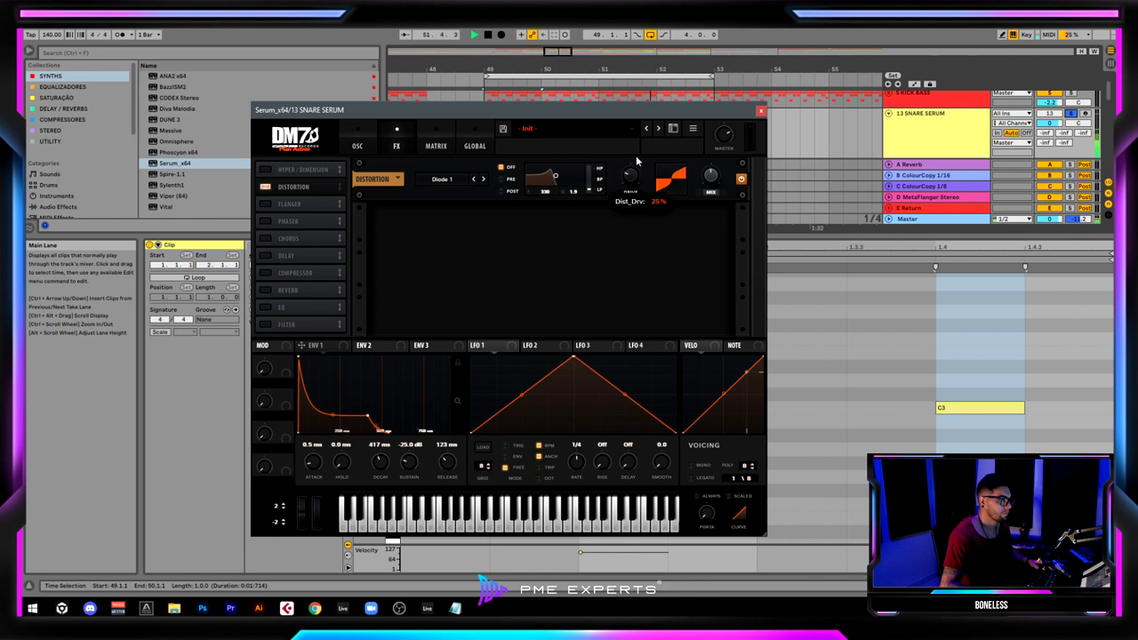
left_click_drag(638, 151, 647, 104)
- Refine envelope 1 to a decay of about 316 ms, sustain about -34 dB and release about 170 ms
left_click_drag(449, 464, 427, 459)
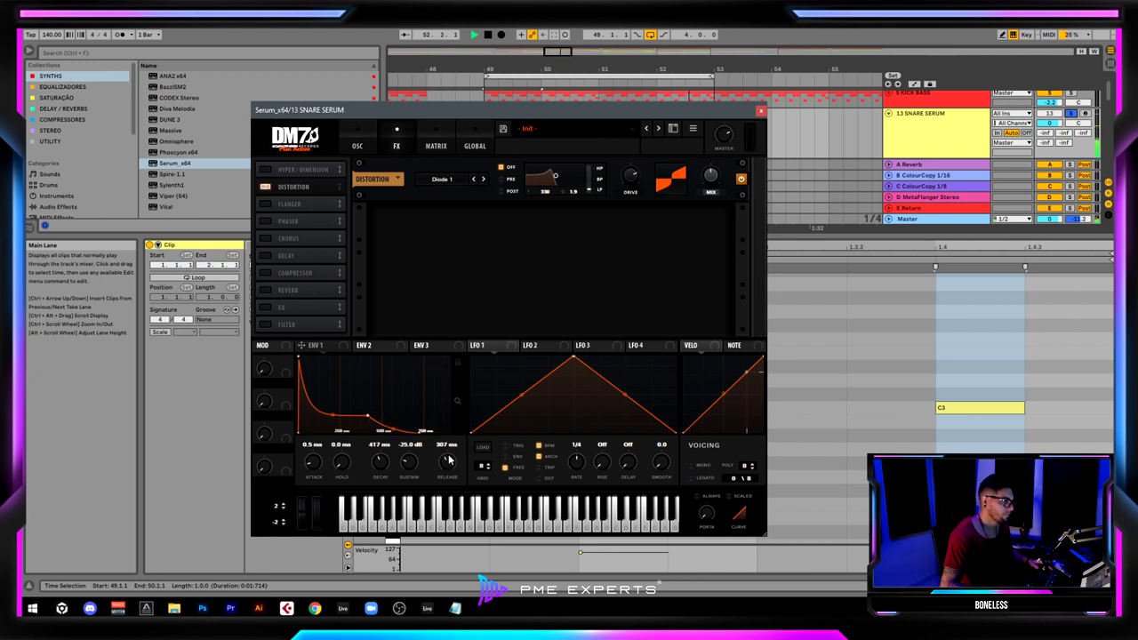
left_click_drag(364, 414, 356, 415)
key("space")
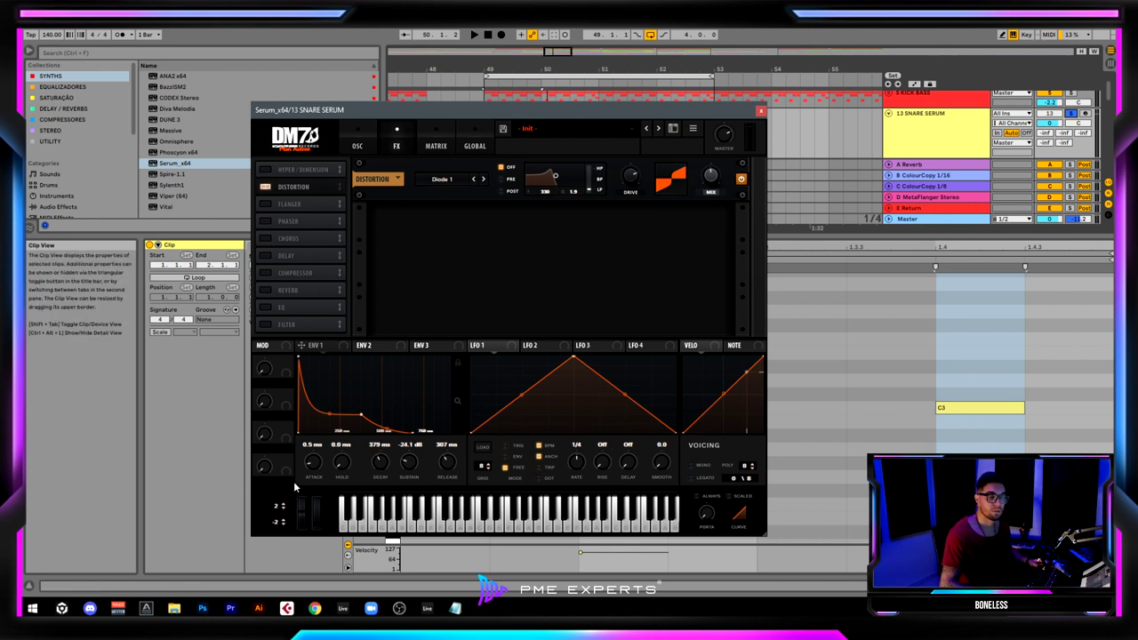
left_click_drag(363, 409, 343, 422)
key("space")
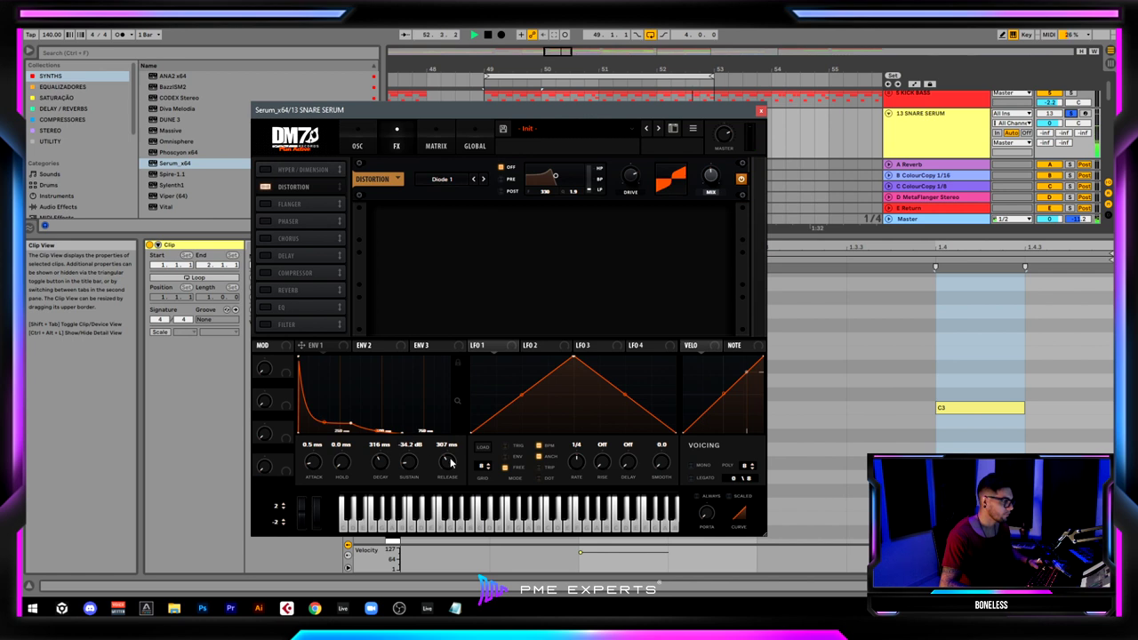
left_click_drag(447, 464, 444, 463)
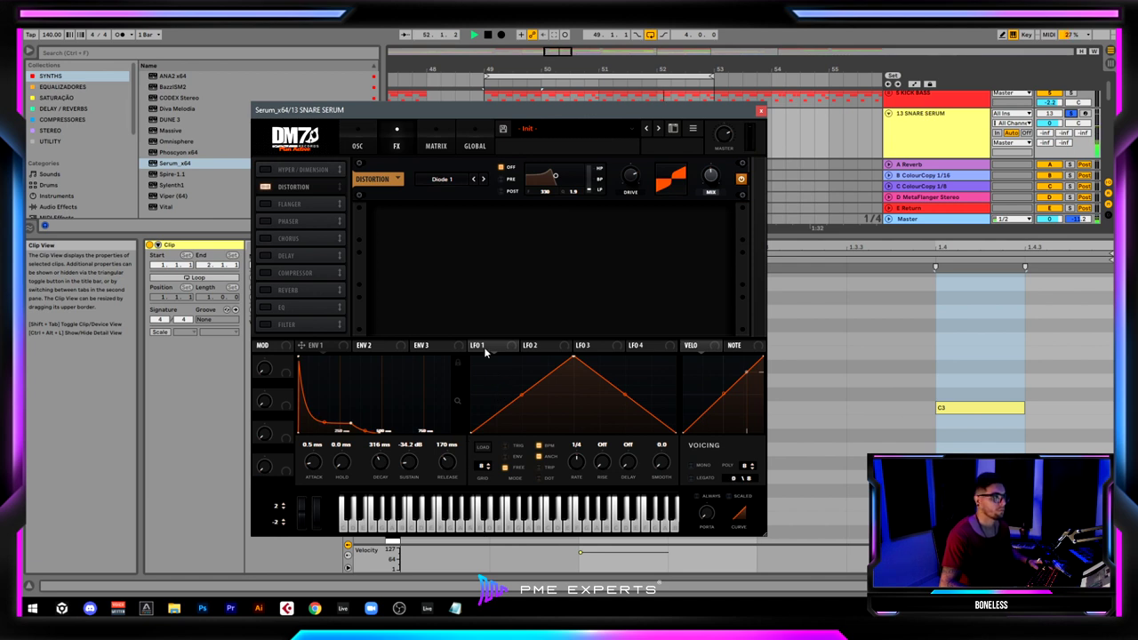
key("space")
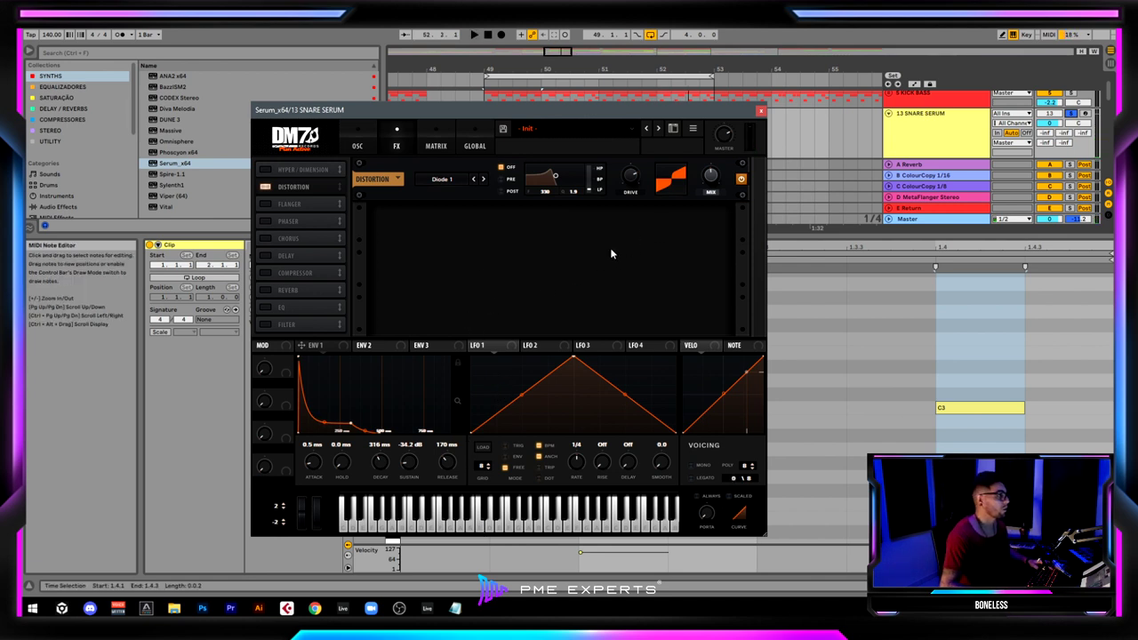
- Add an EQ directly after the distortion, with its first band as a low cut with reduced Q, and audition it
left_click(266, 308)
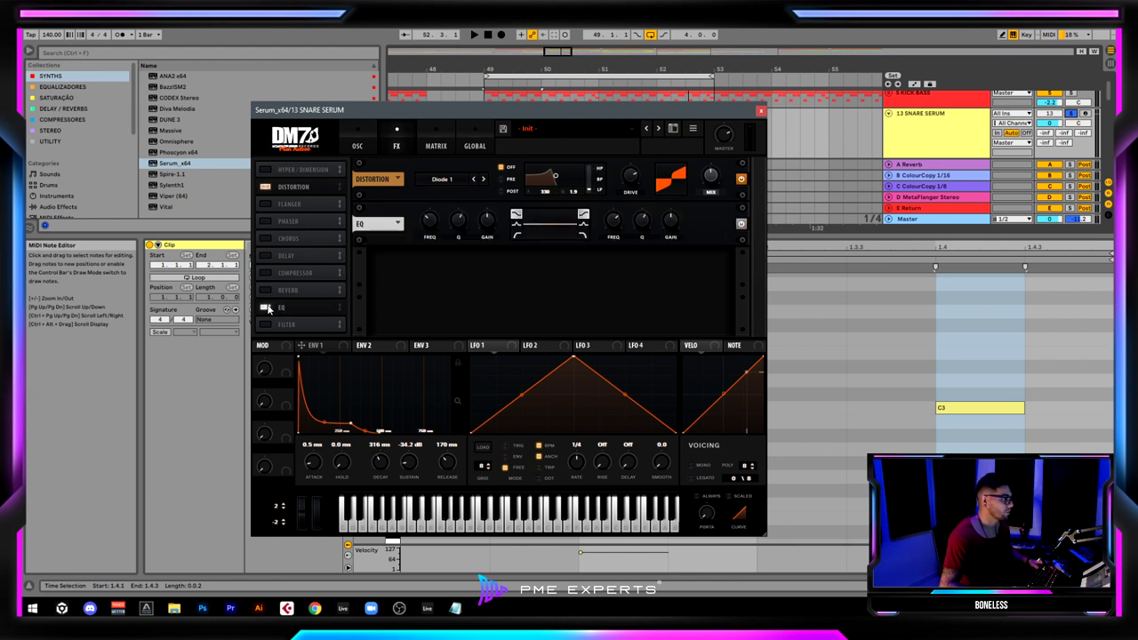
left_click_drag(267, 309, 301, 216)
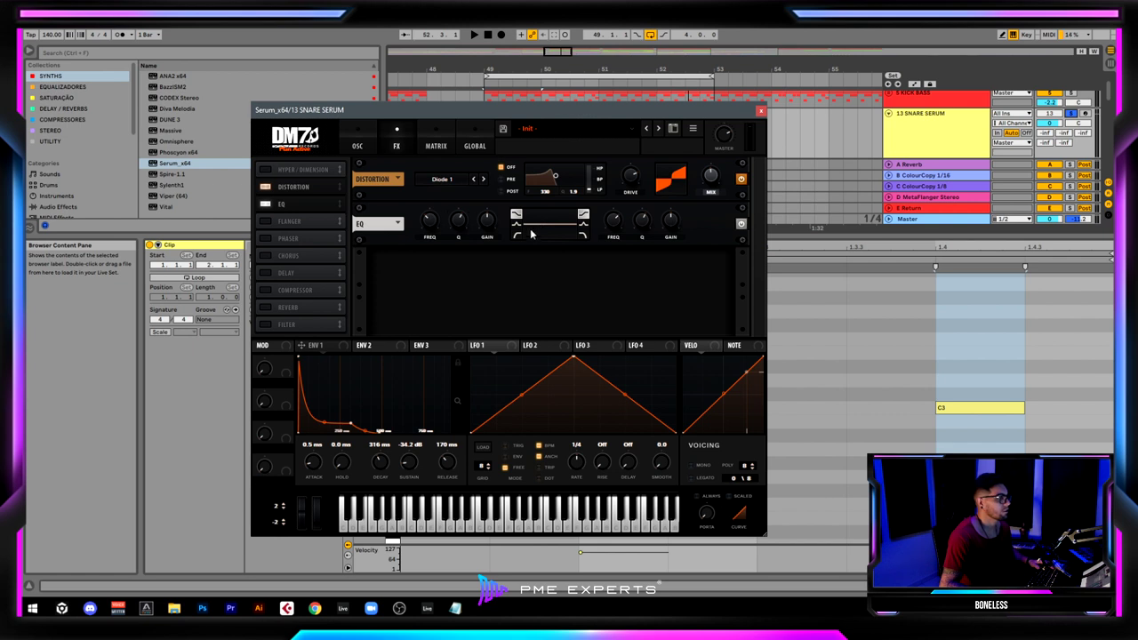
mouse_move(531, 233)
left_mouse_down()
mouse_move(551, 253)
mouse_move(538, 230)
left_mouse_up()
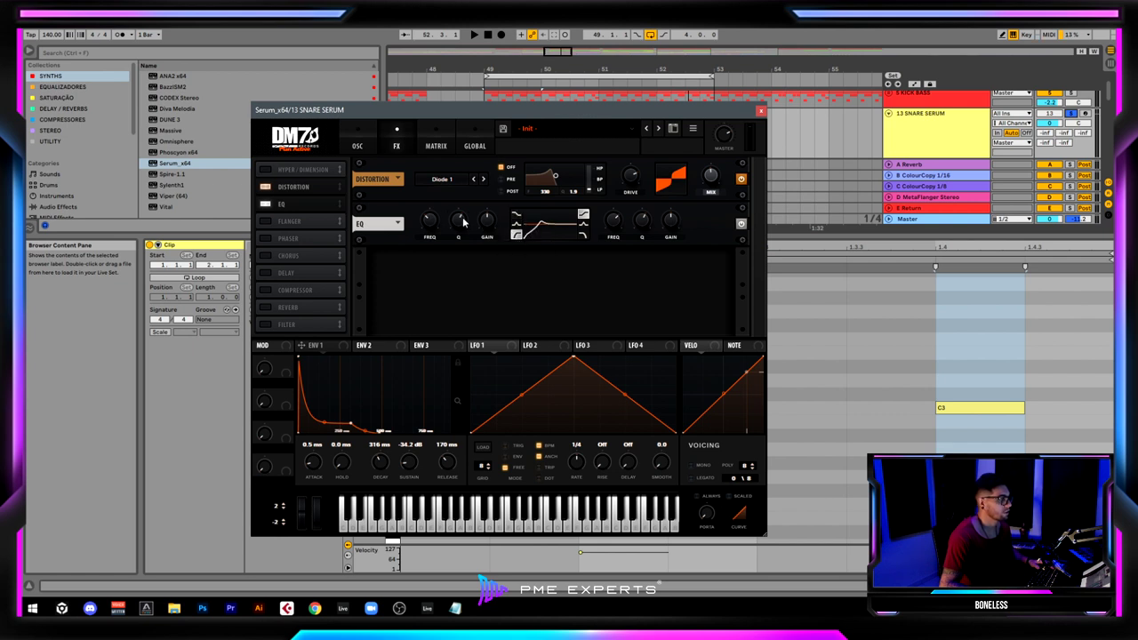
left_click_drag(462, 222, 433, 224)
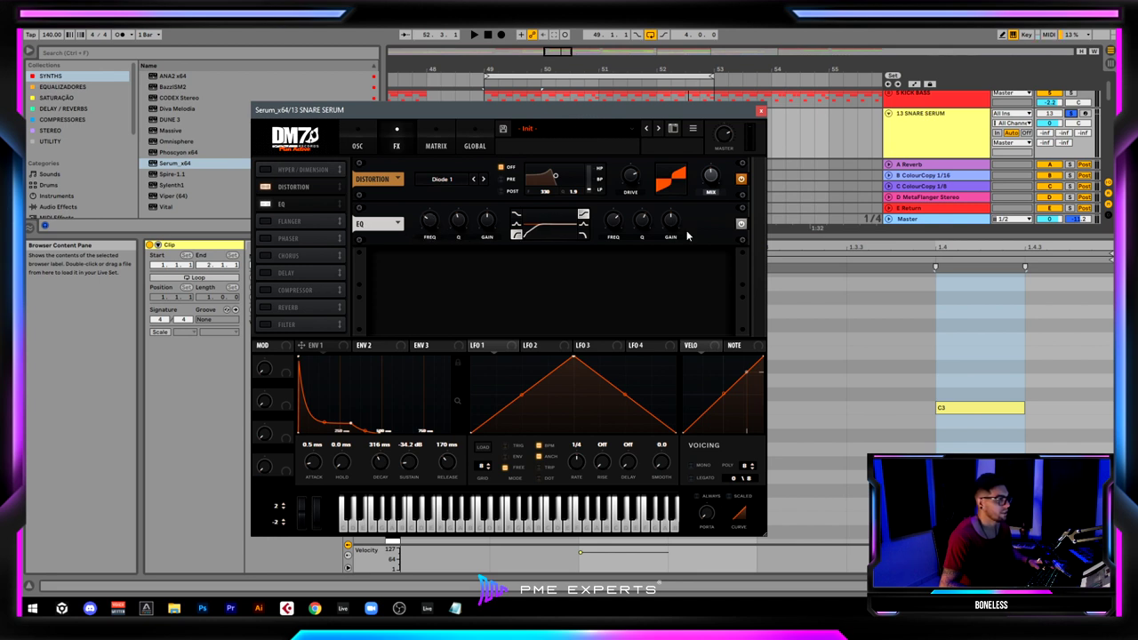
key("space")
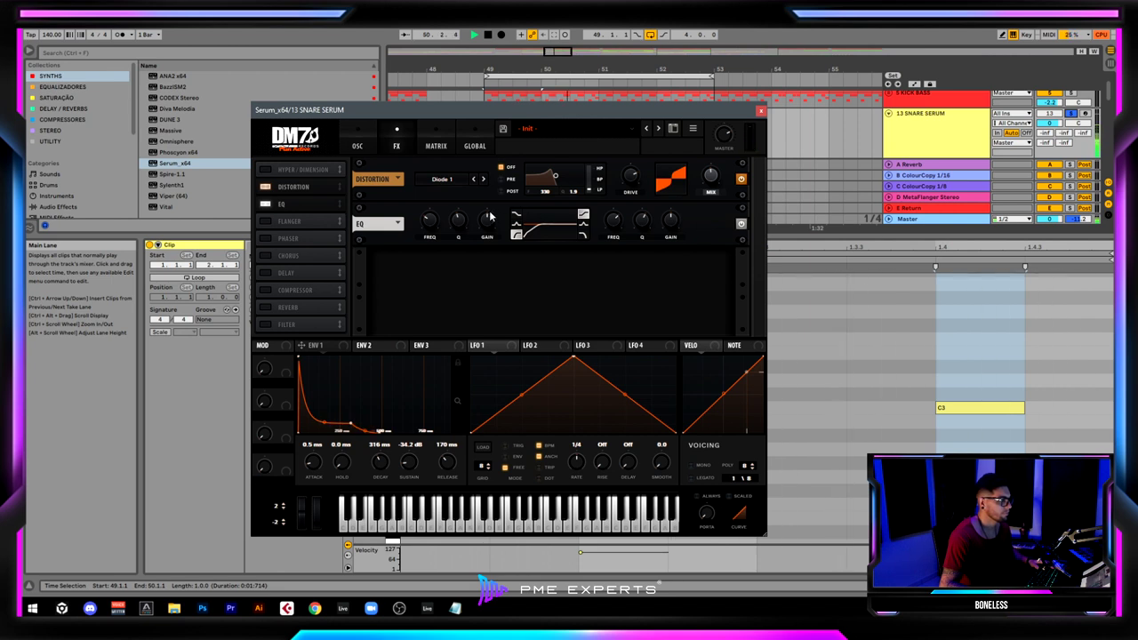
- Lower the Q of the EQ's first band, and unsolo the SNARE SERUM track to hear it with the other tracks
left_click_drag(462, 222, 465, 243)
key("space")
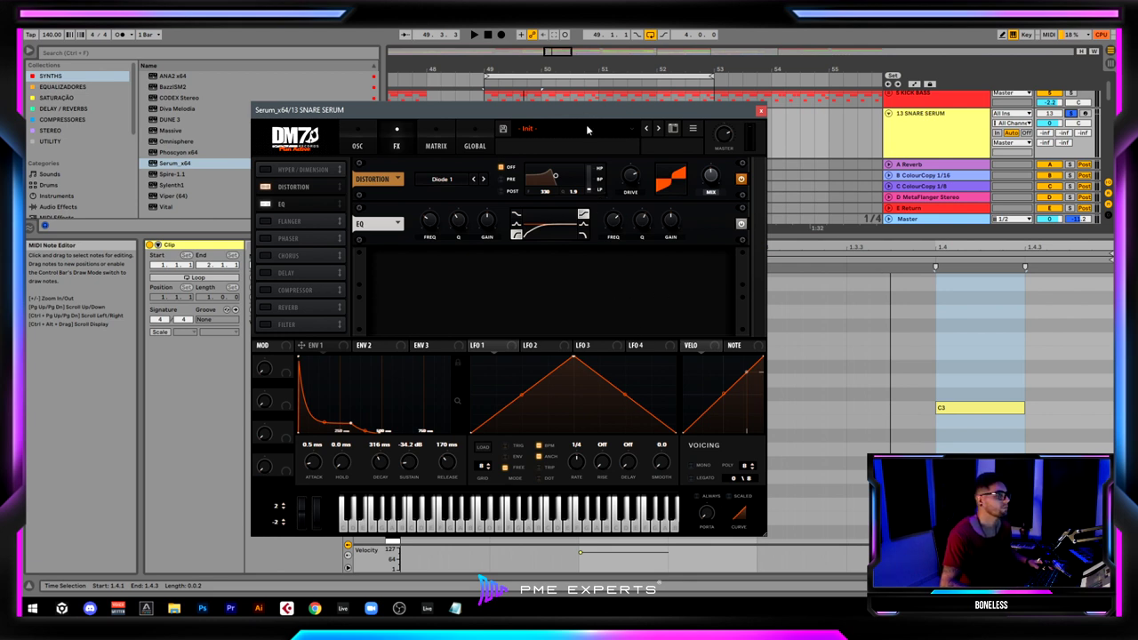
left_click(1078, 121)
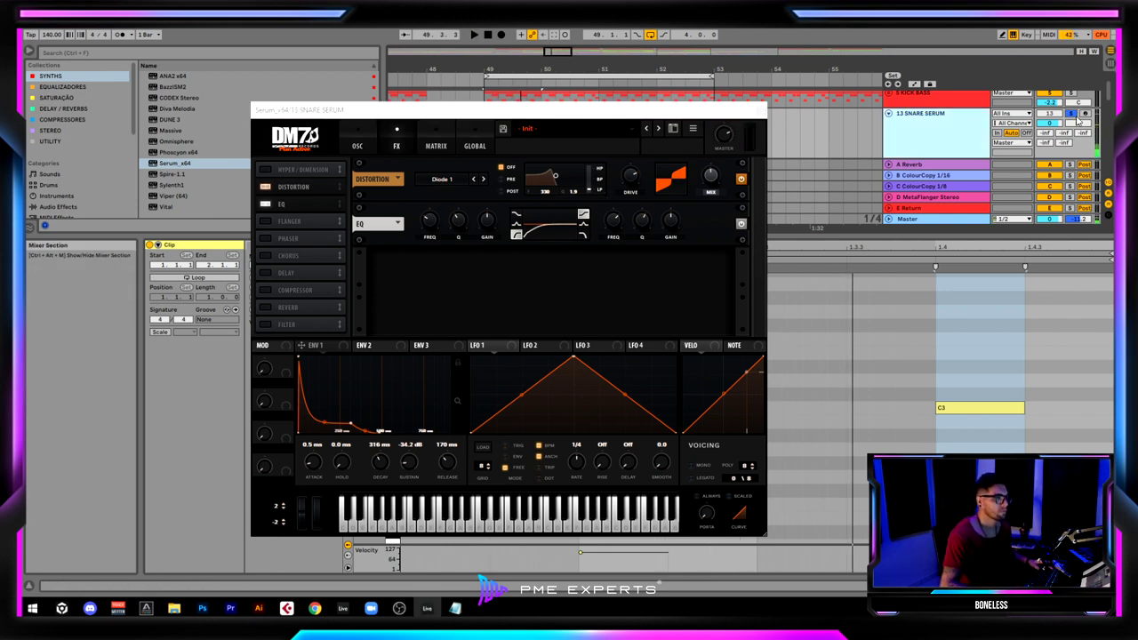
key("space")
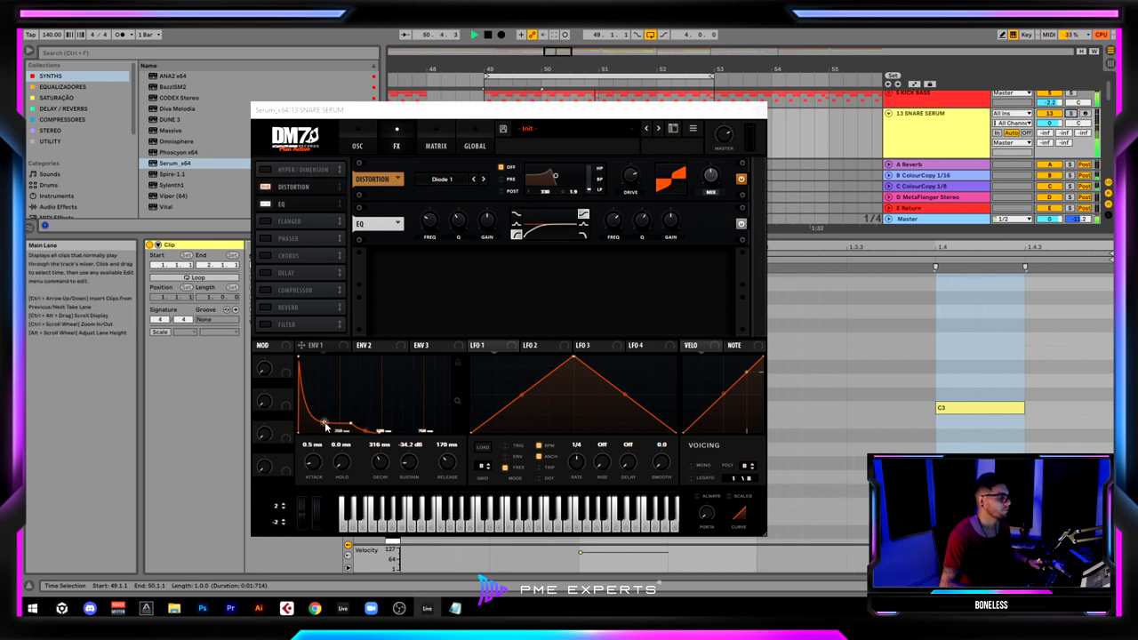
- Shorten envelope 1 to a decay of about 225 ms and sustain of about -38 dB, and adjust Serum's master level
key("space")
left_click(365, 428)
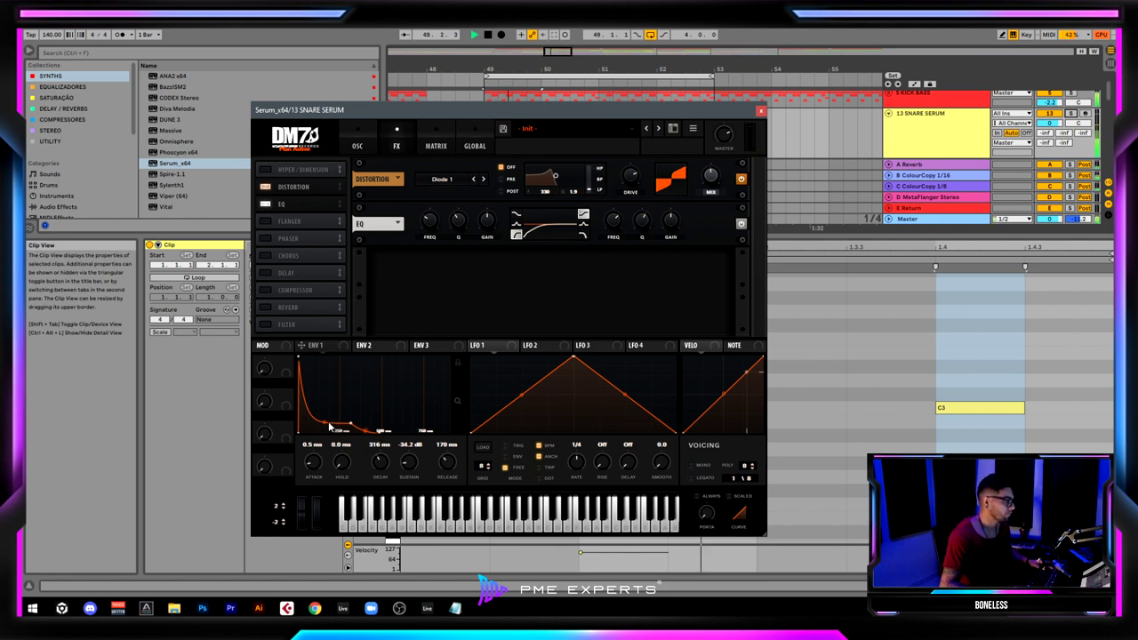
mouse_move(331, 425)
left_mouse_down()
mouse_move(329, 404)
mouse_move(318, 433)
mouse_move(289, 433)
mouse_move(293, 402)
mouse_move(302, 423)
mouse_move(322, 425)
left_mouse_up()
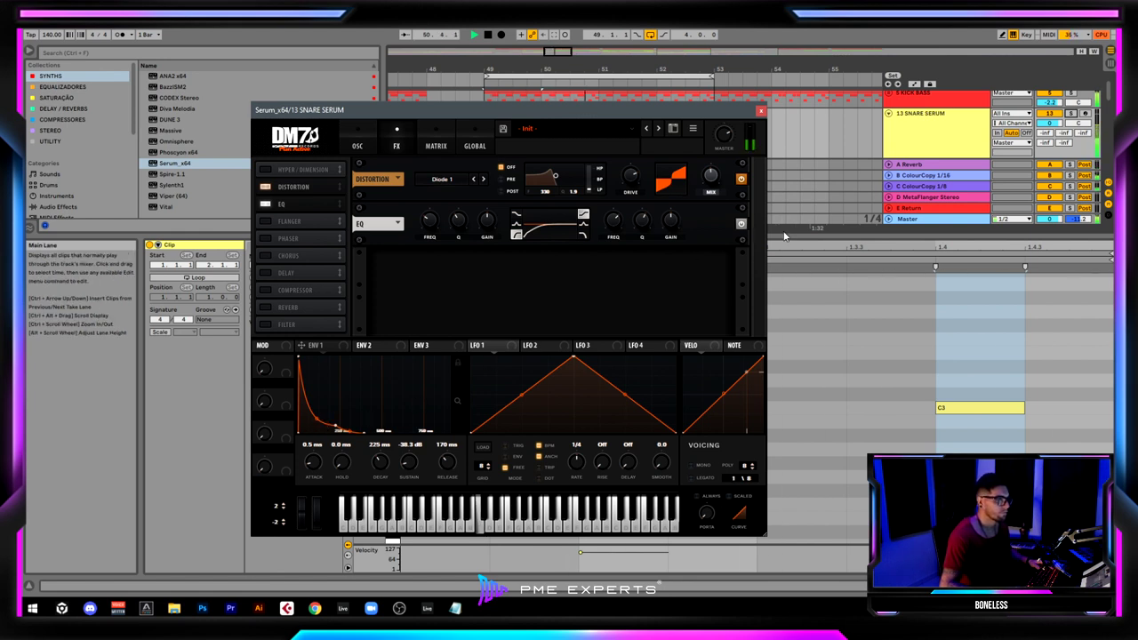
key("space")
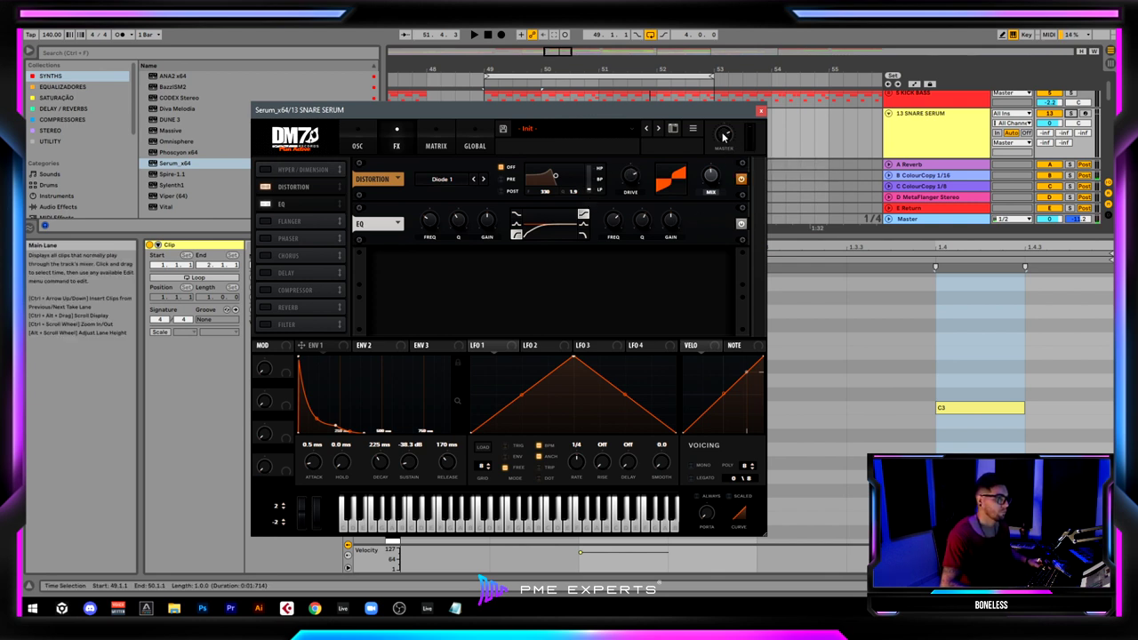
left_click_drag(723, 136, 720, 145)
key("space")
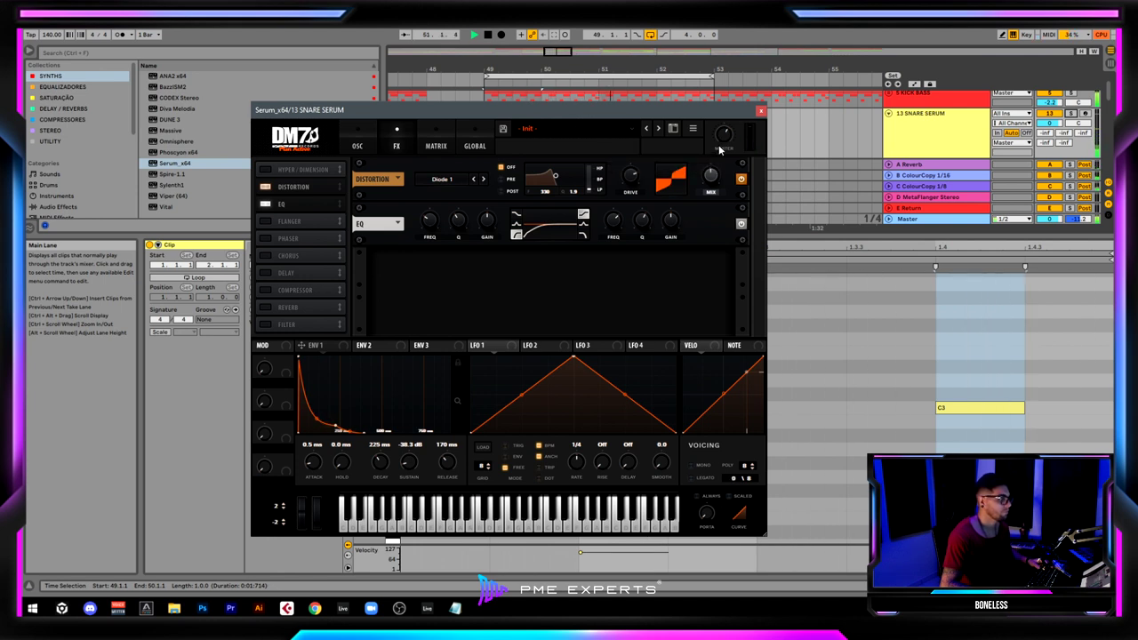
- Tighten envelope 1 to a decay of about 200 ms, sustain about -33 dB and release about 26 ms during playback
left_click_drag(448, 460, 448, 464)
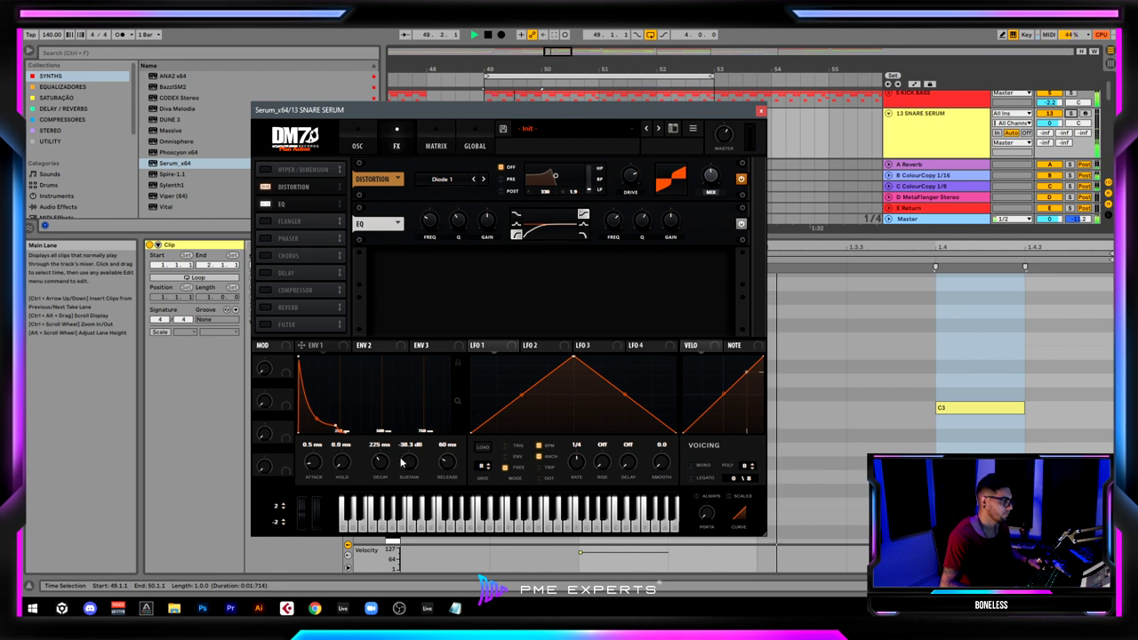
left_click_drag(336, 425, 329, 427)
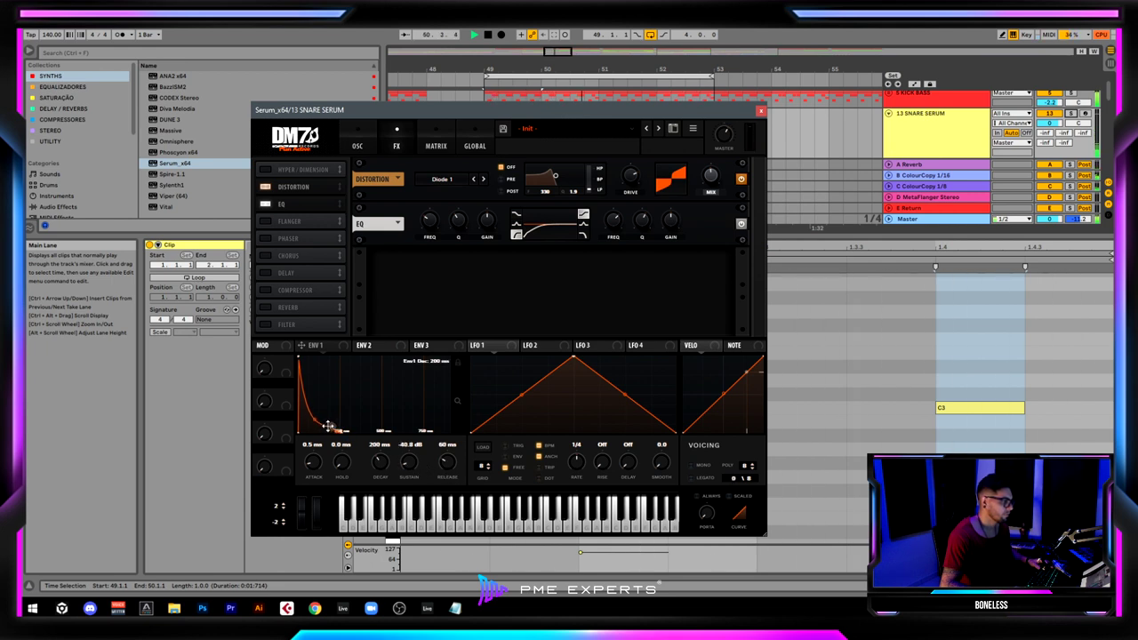
left_click_drag(410, 462, 409, 455)
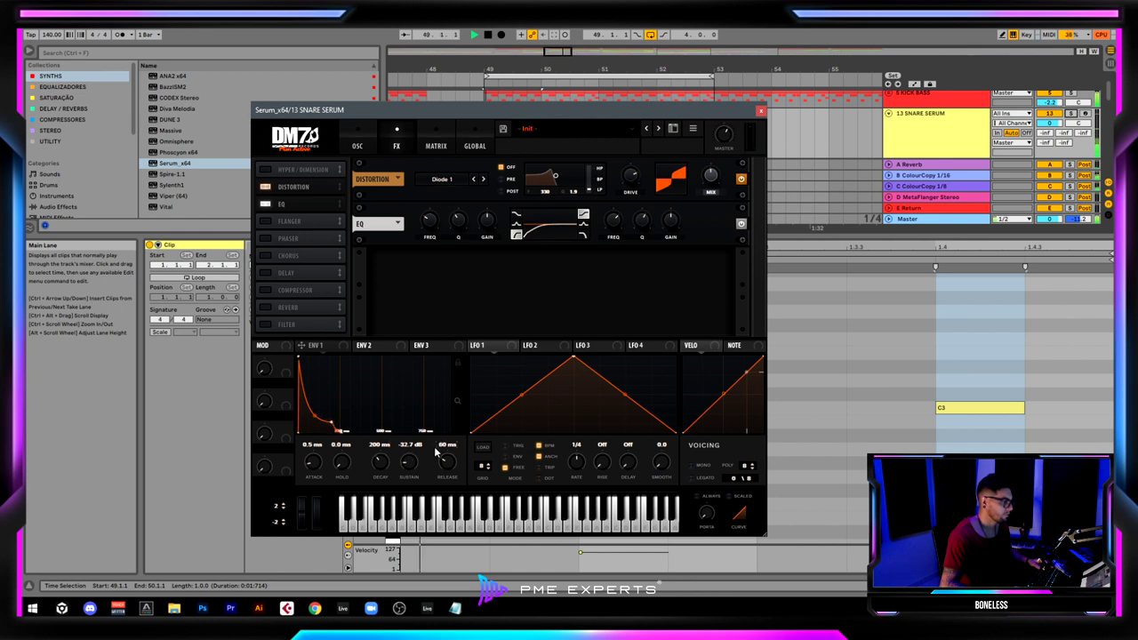
left_click_drag(445, 462, 444, 469)
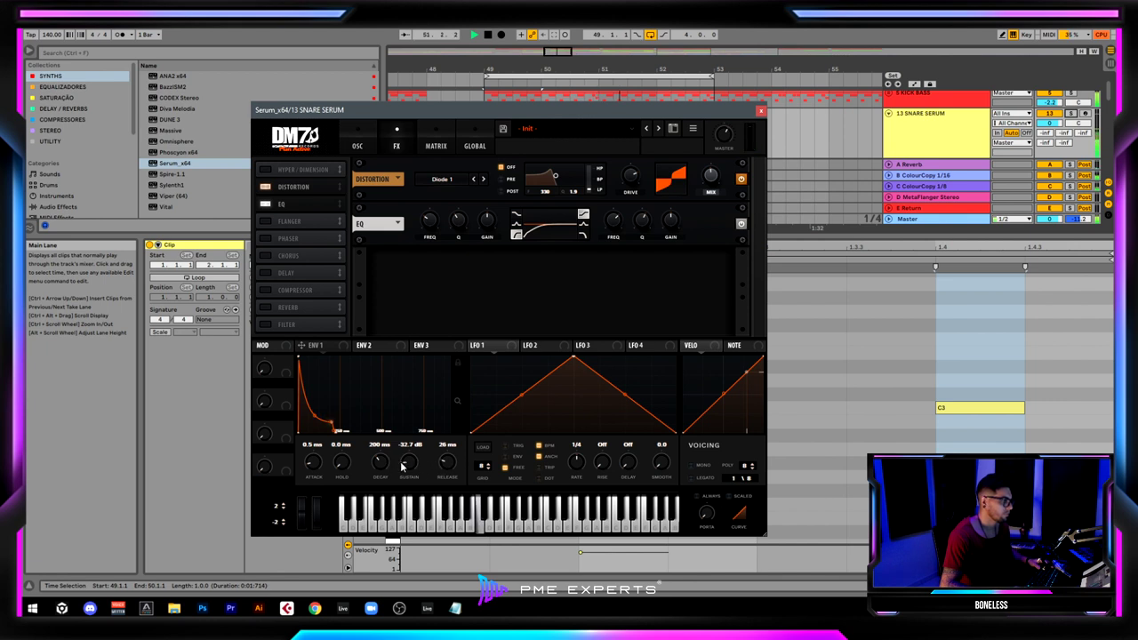
left_click_drag(387, 461, 386, 462)
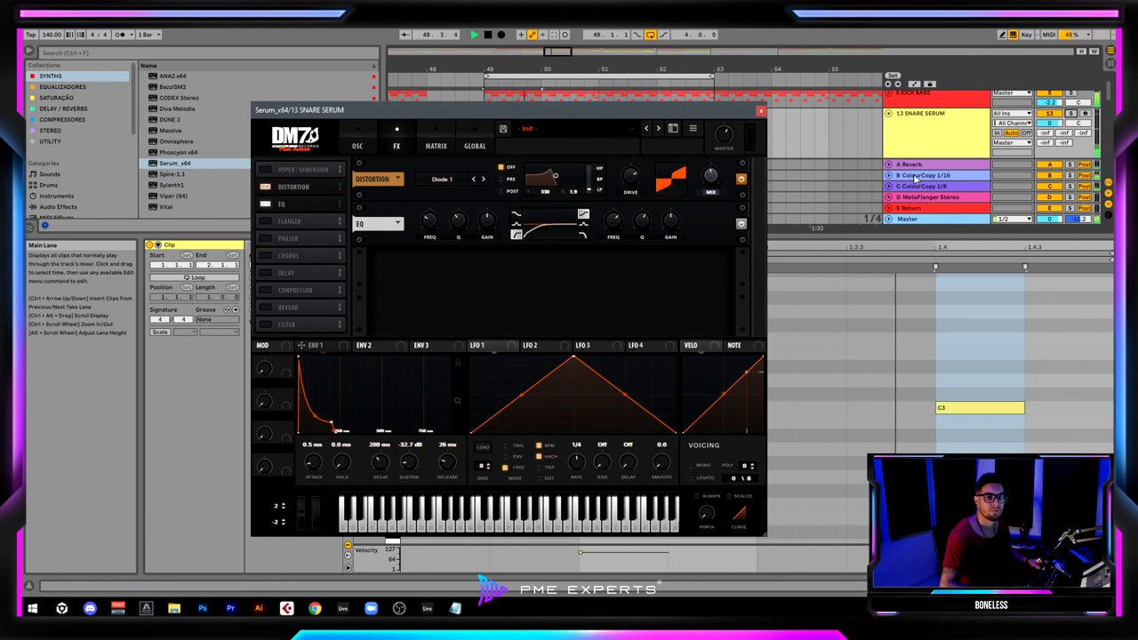
left_click(821, 136)
key("space")
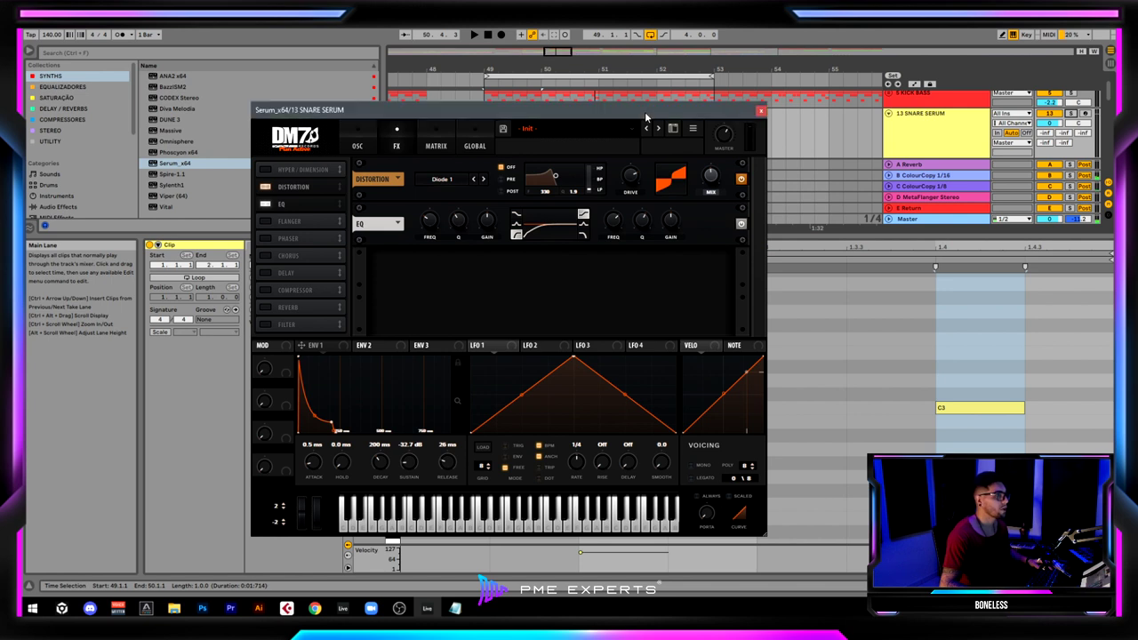
- Move the Serum window down to uncover the snare clips and replay the loop
left_click_drag(644, 111, 640, 143)
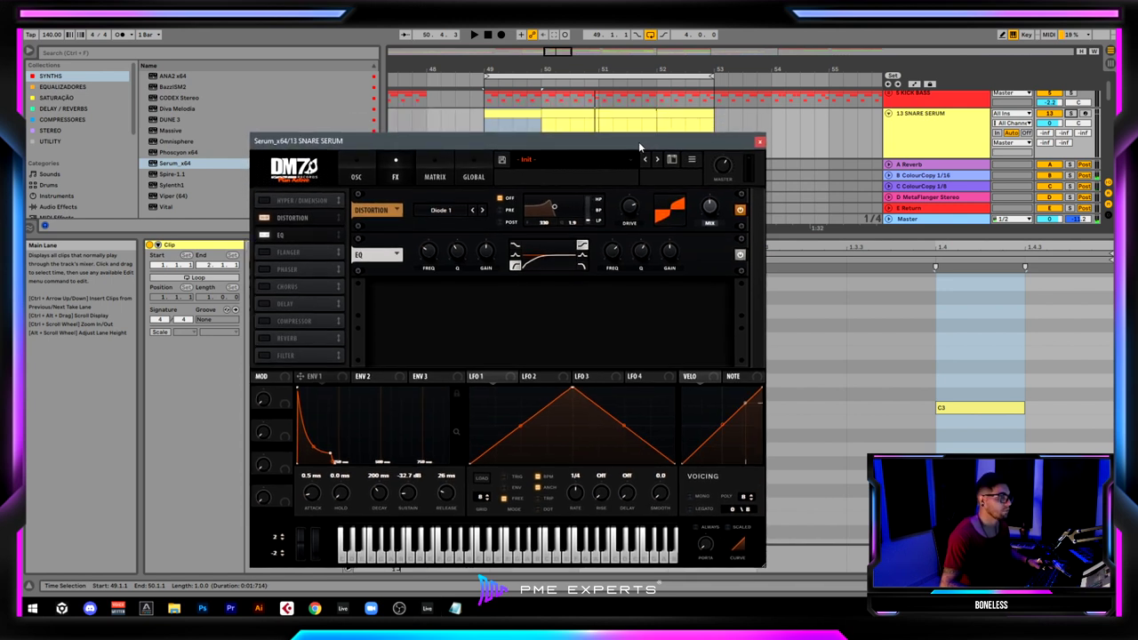
key("space")
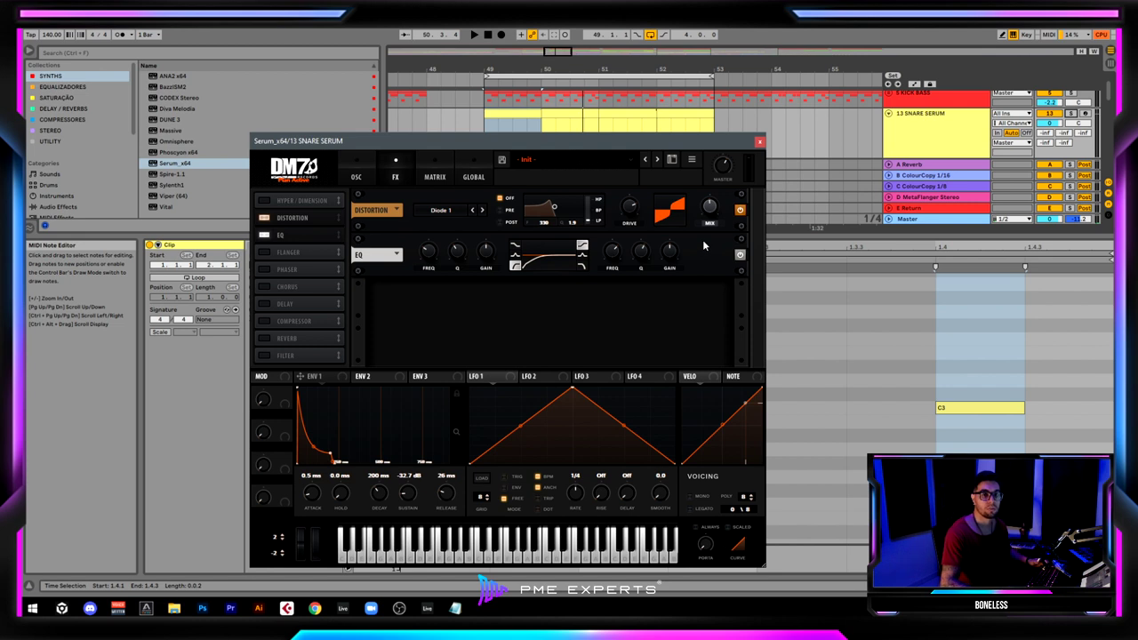
left_click(516, 143)
key("space")
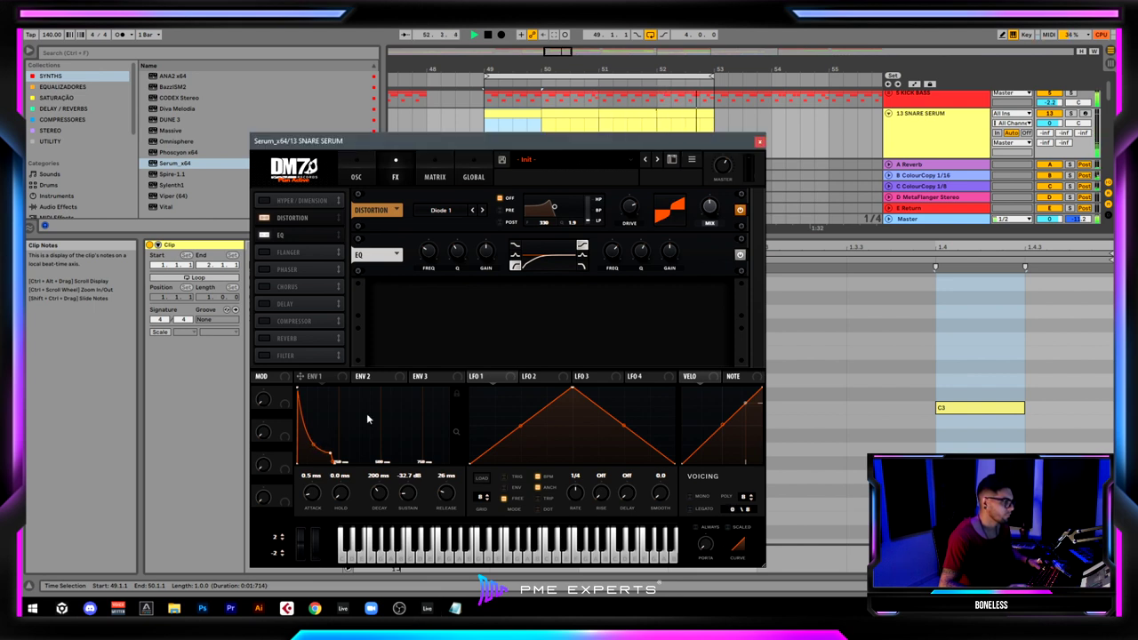
- Fine-tune the distortion's drive and mix while listening to the snare with the other tracks
mouse_move(628, 201)
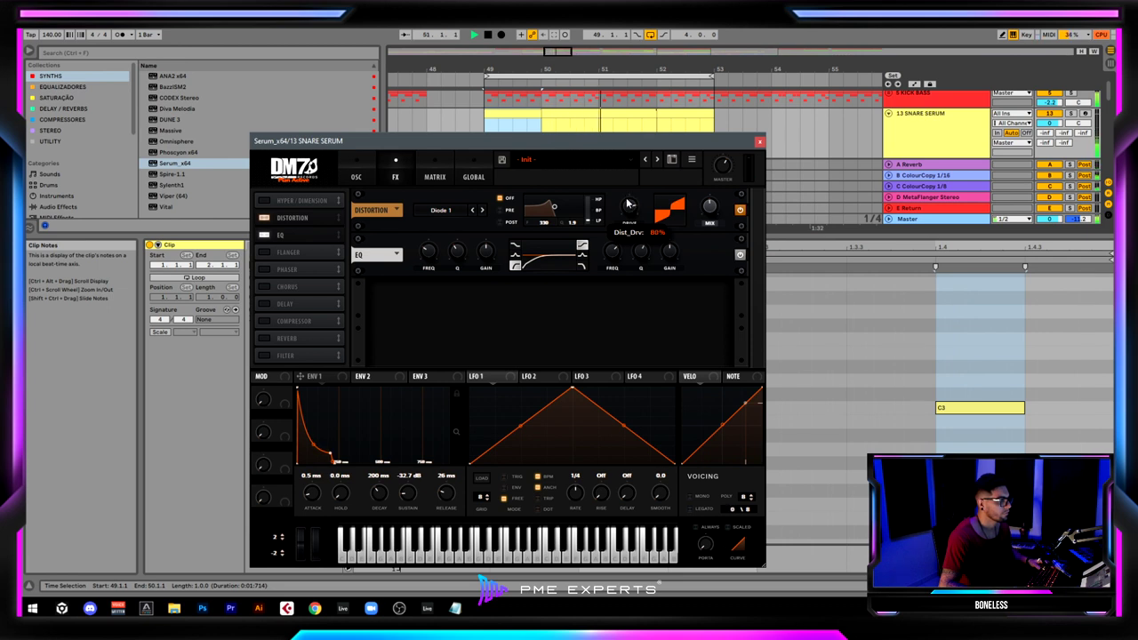
left_click_drag(628, 204, 626, 260)
left_click_drag(709, 206, 716, 181)
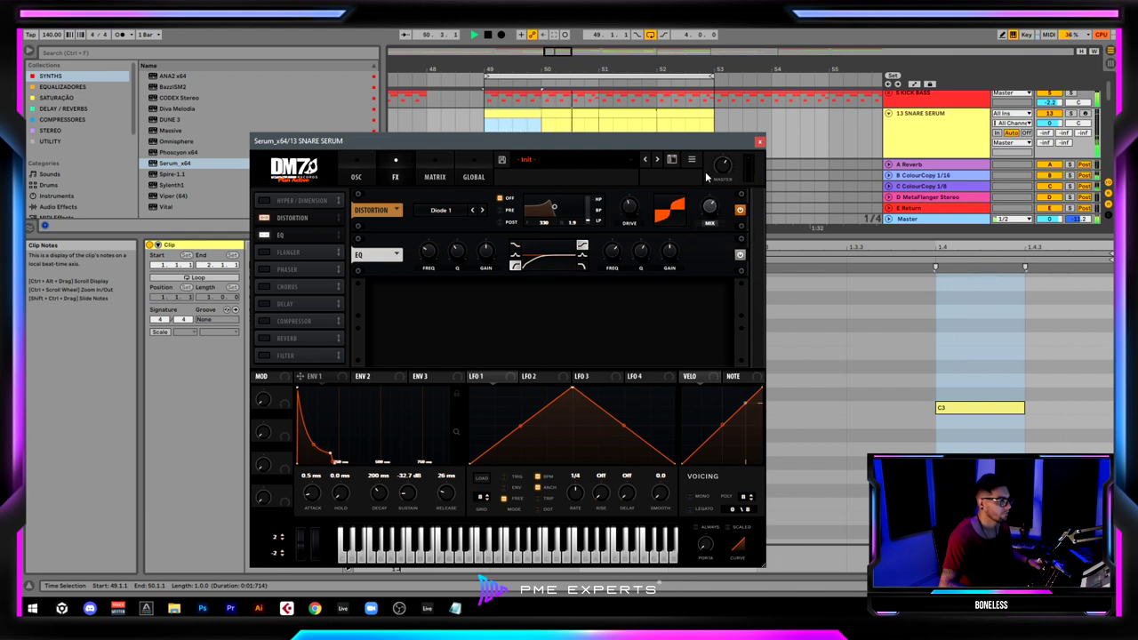
mouse_move(722, 164)
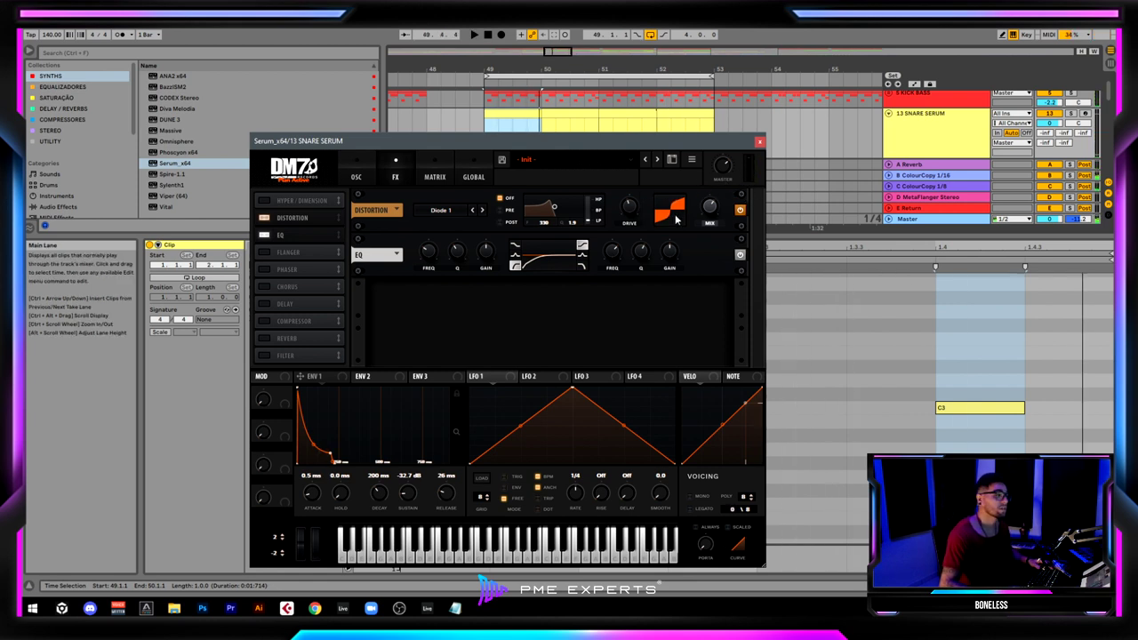
- Enable keyboard tracking on the AlphaNz noise oscillator so its pitch follows the notes, and close the Serum window
left_click(357, 177)
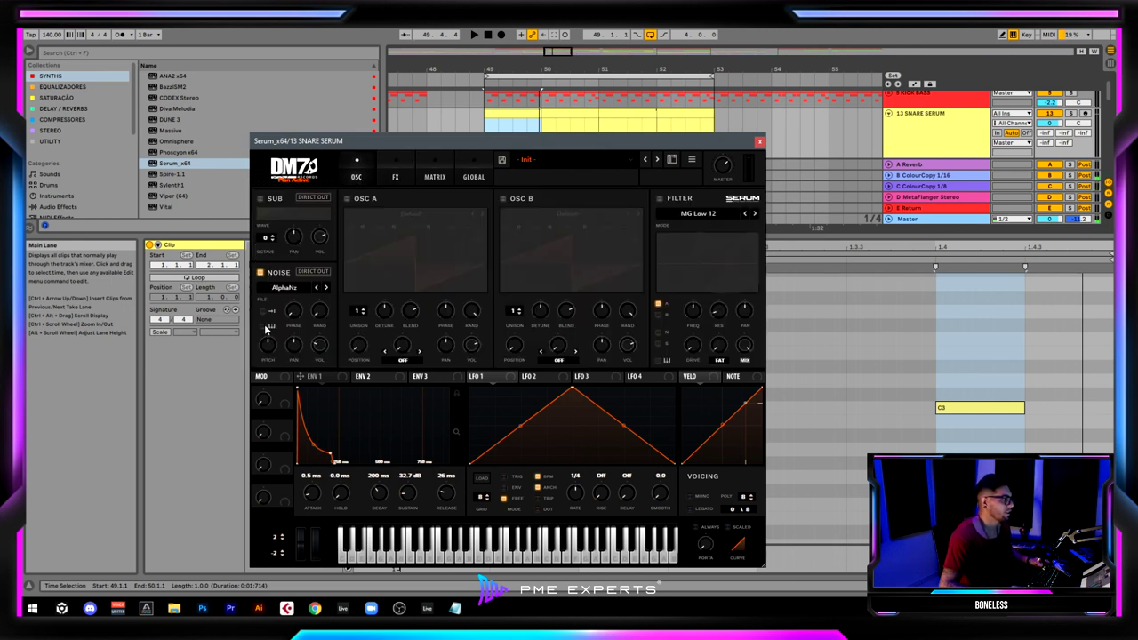
left_click(263, 326)
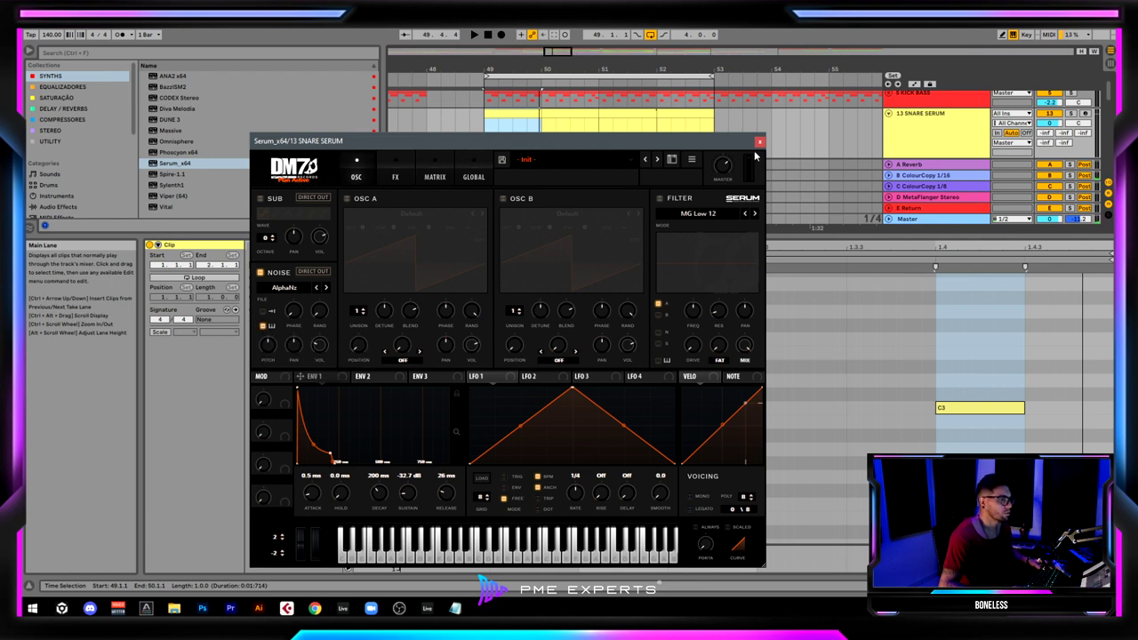
left_click(761, 142)
- Try transposing the first snare clip's two notes down to G#2 during playback and return them to C3
left_click(1008, 364)
key("ctrl+a")
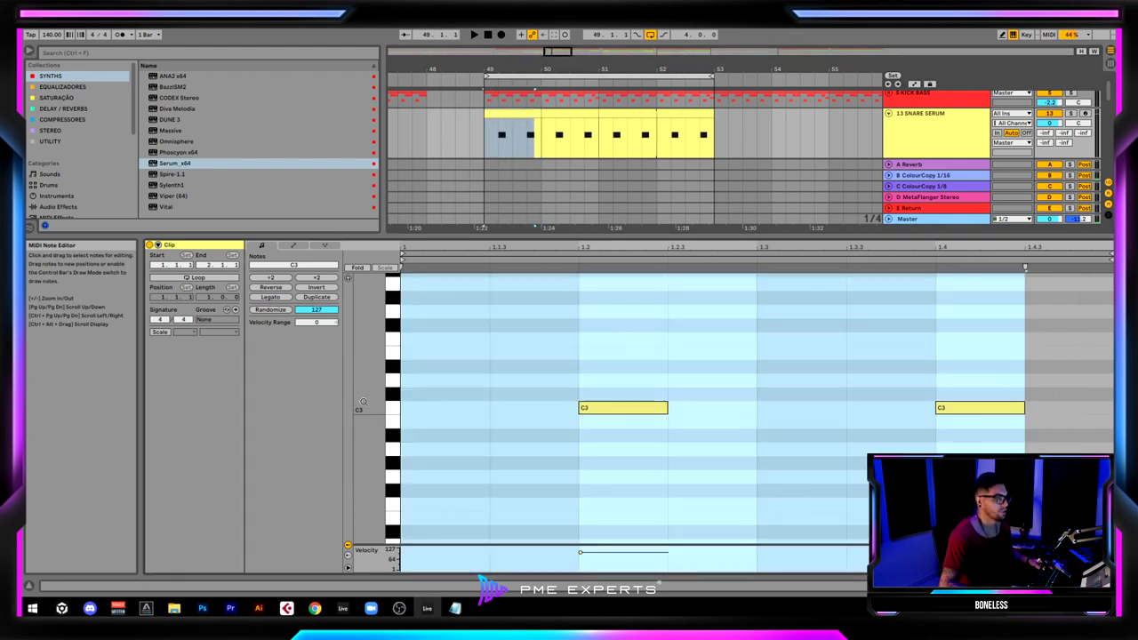
left_click_drag(540, 374, 1115, 430)
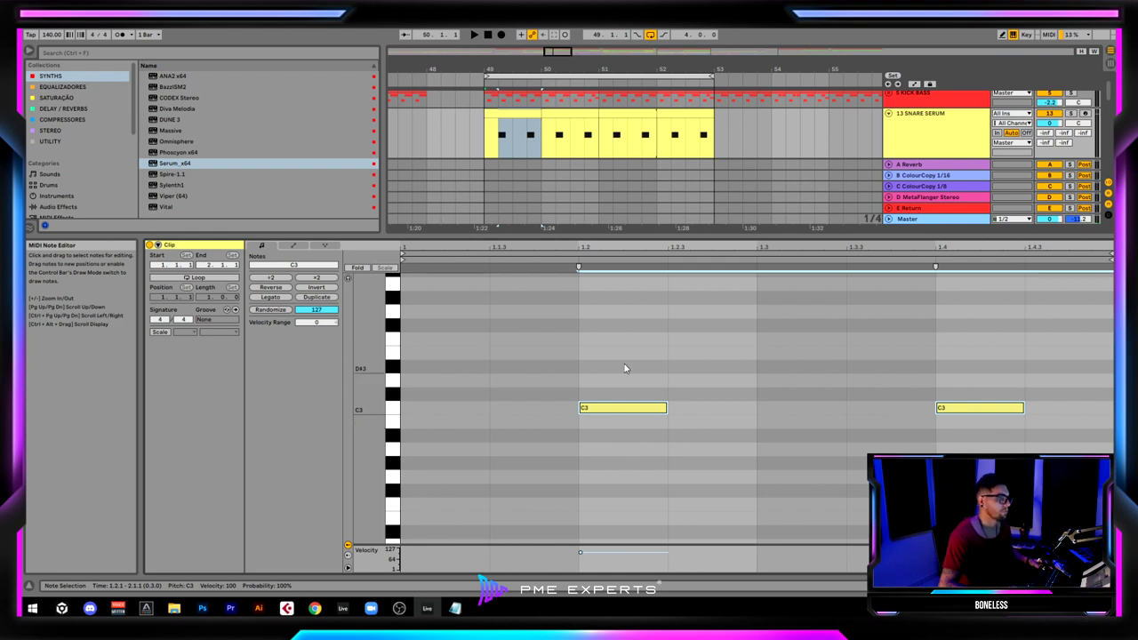
key("space")
key("Down")
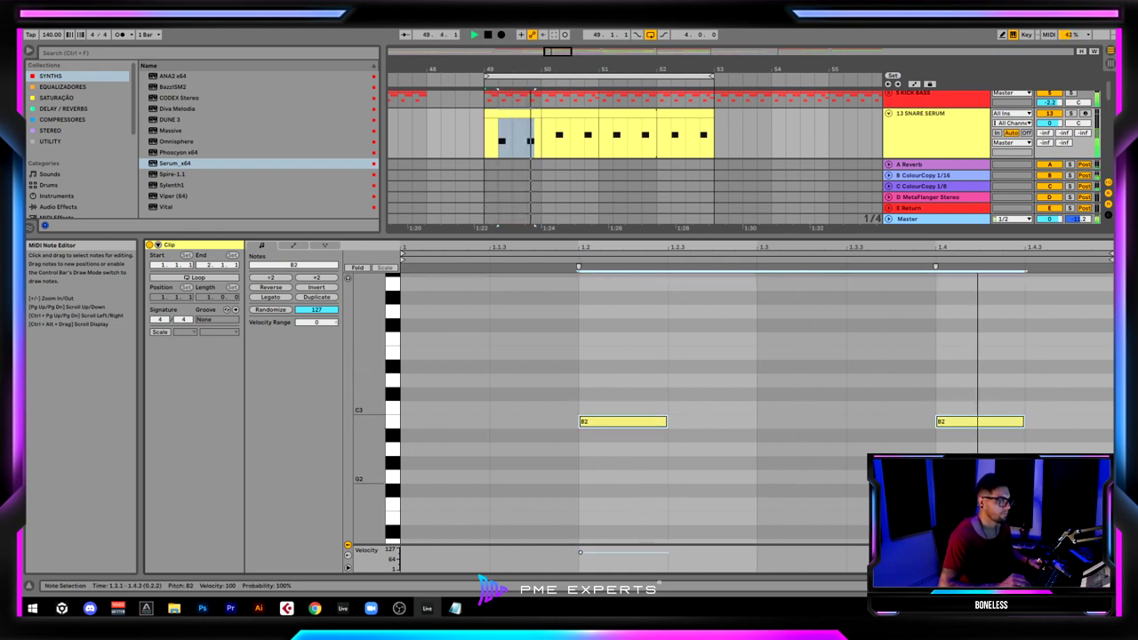
key("Down")
key("Down")
key("Down")
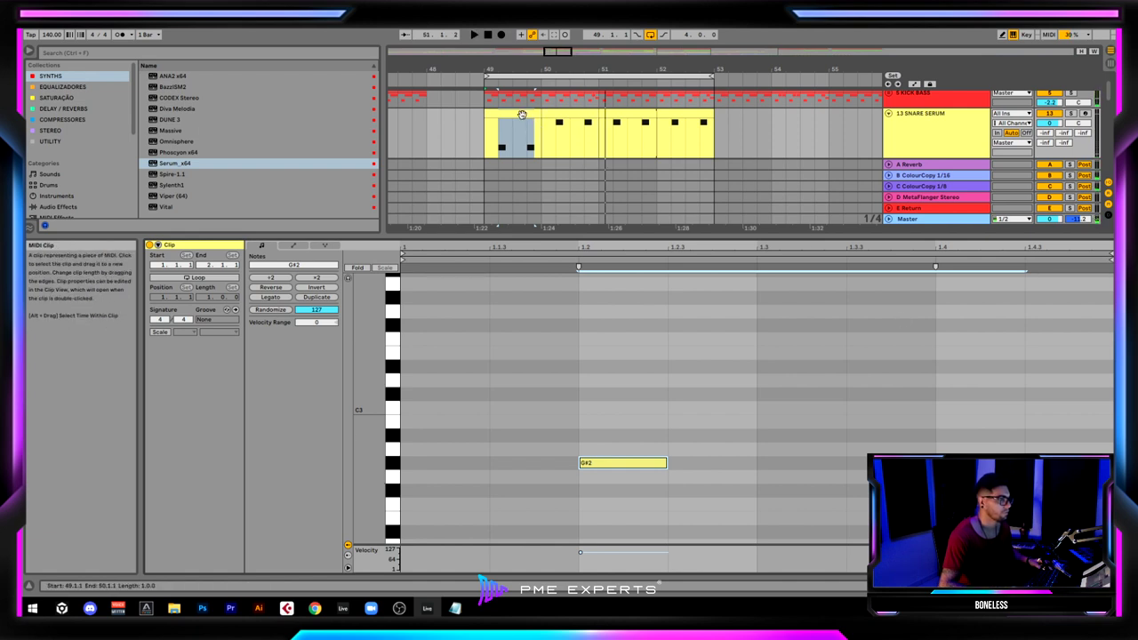
key("Up")
key("Up")
key("Up")
key("Up")
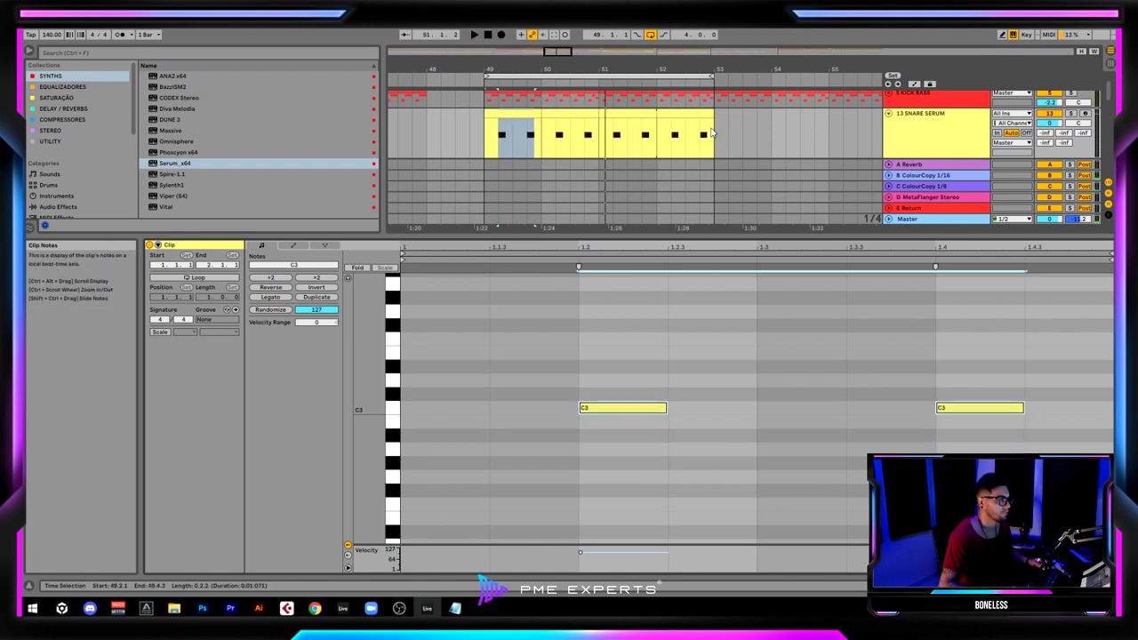
- Consolidate the snare clips into one four-bar clip and transpose all its notes to G3, auditioning different pitches during playback
left_click_drag(712, 133, 480, 128)
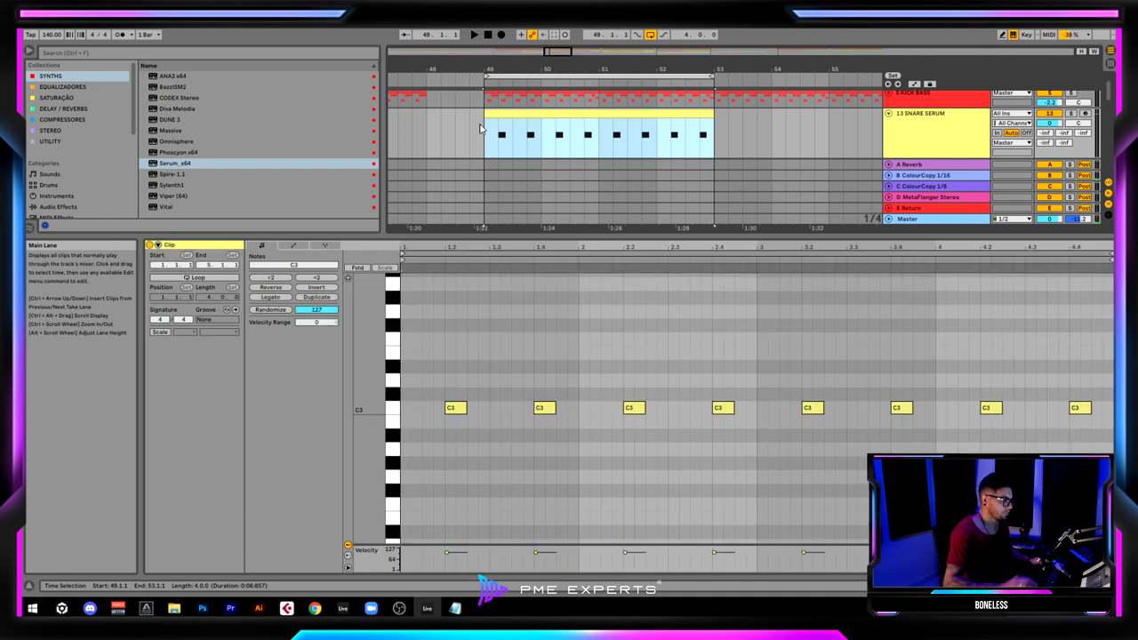
left_click(625, 330)
key("ctrl+a")
key("Down")
key("space")
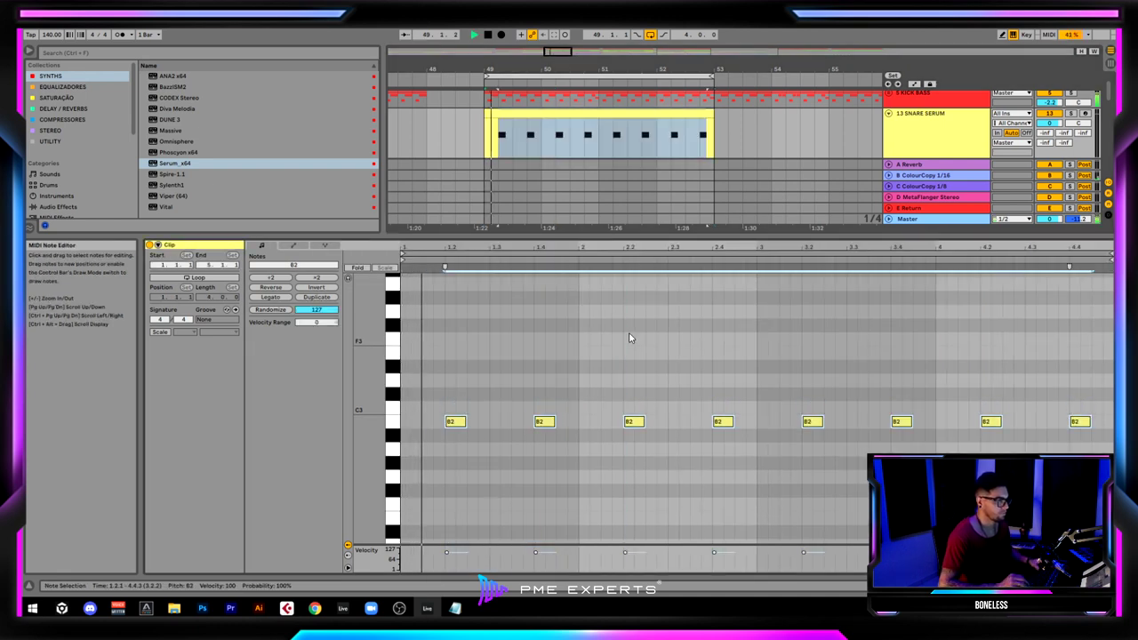
key("Down")
key("Up")
key("Up")
key("Up")
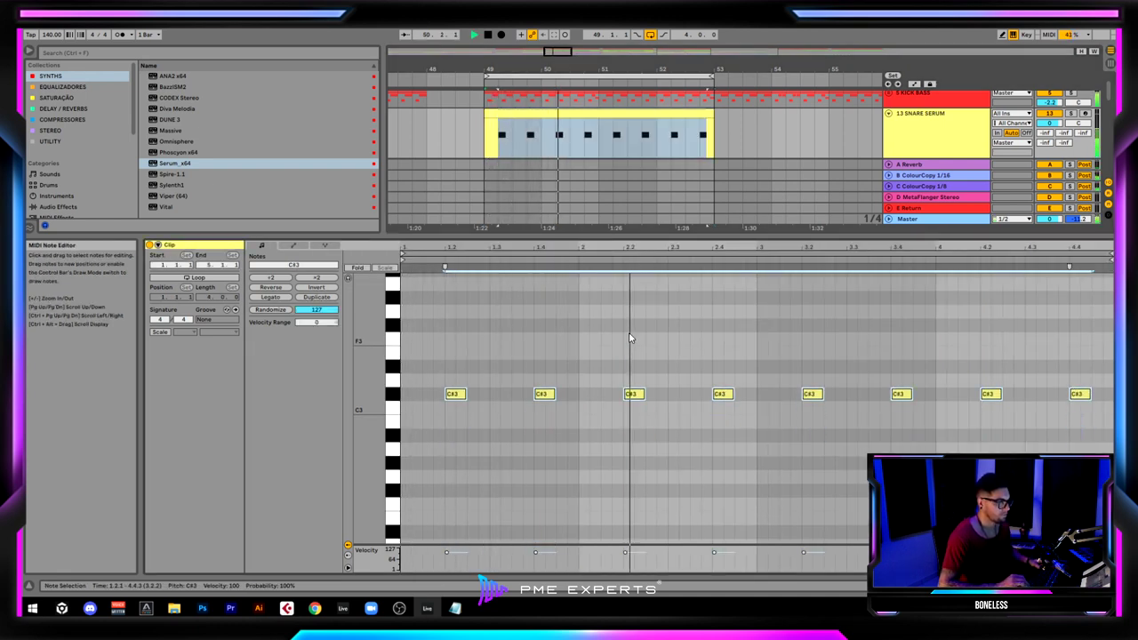
key("Up")
key("Up")
key("Up")
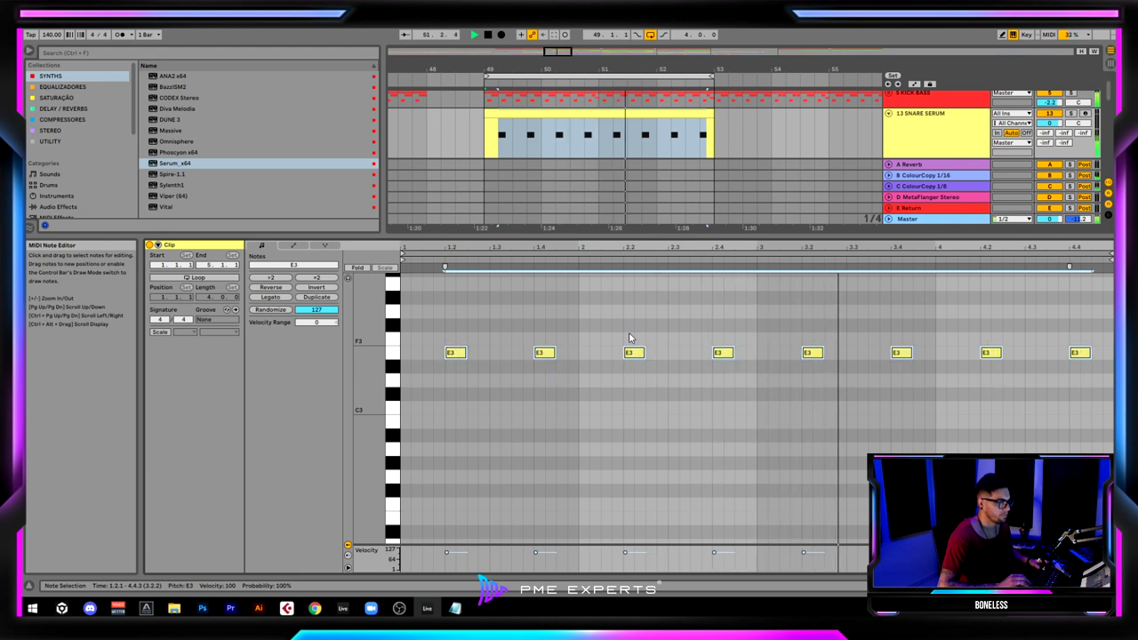
key("Up")
key("Up")
key("Up")
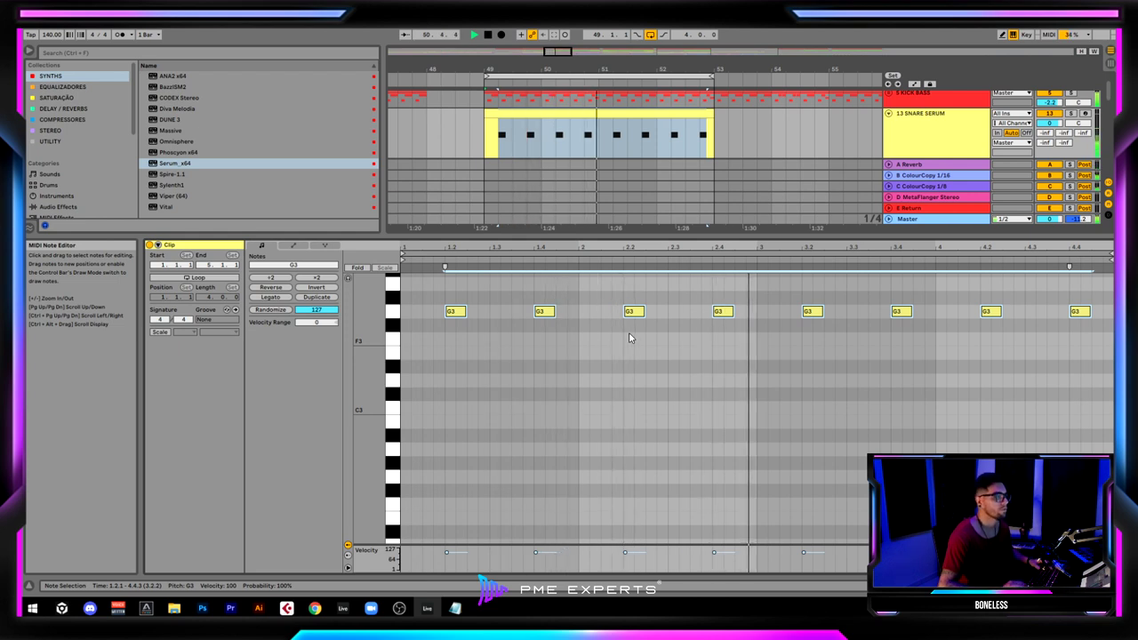
- Show the SNARE SERUM track's device chain and load FabFilter Pro-Q 3 from the equalizer collection after Serum
left_click(935, 149)
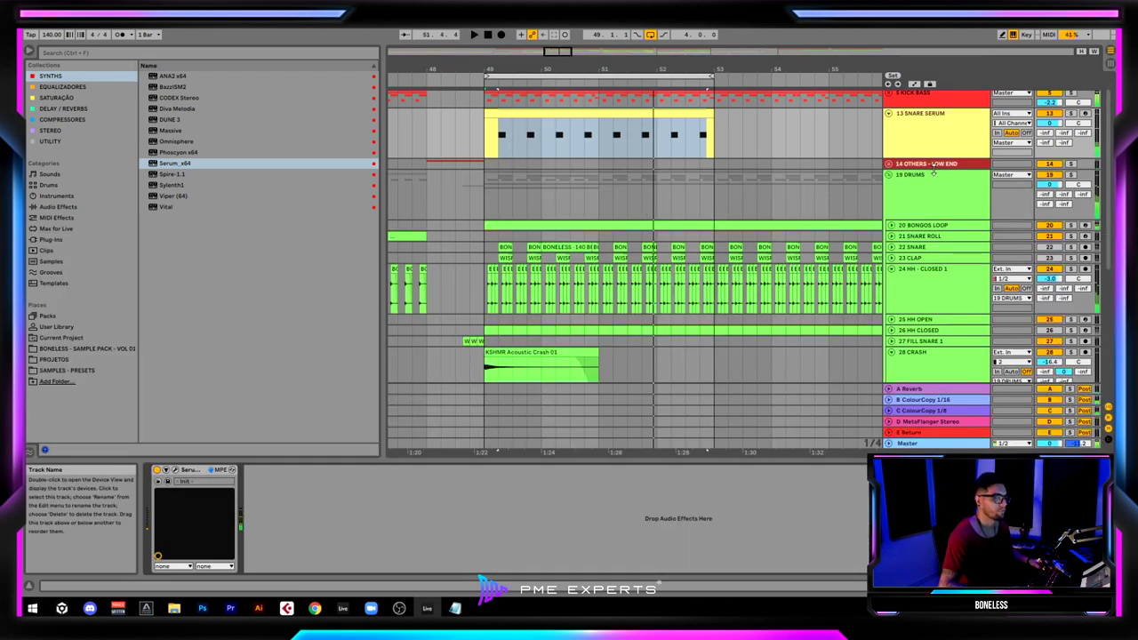
left_click(486, 215)
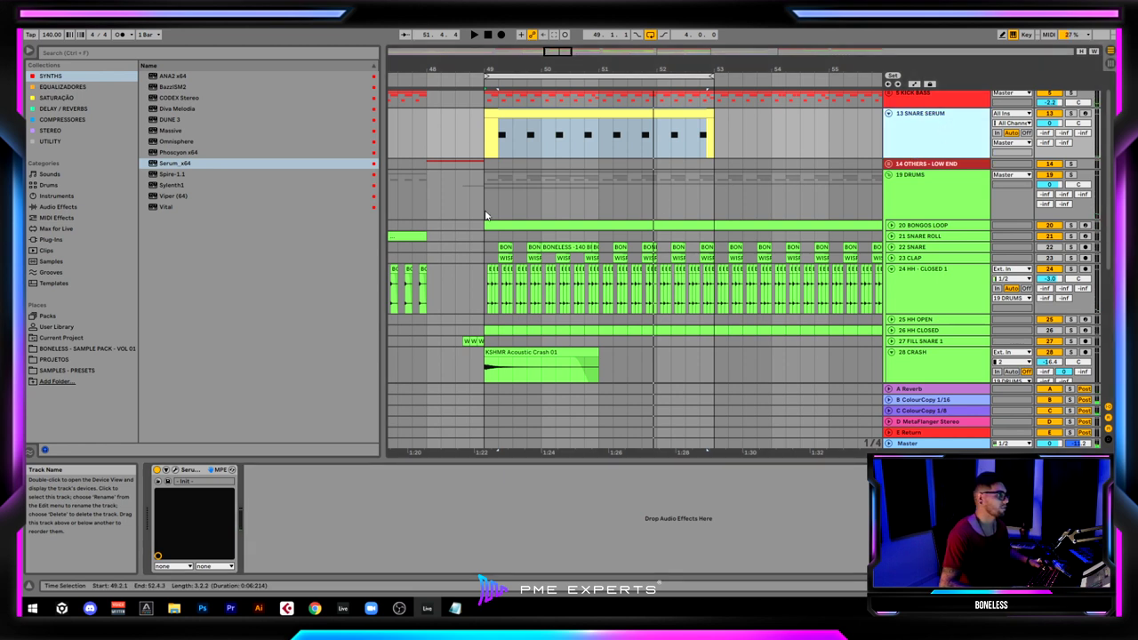
left_click(78, 88)
left_click(178, 153)
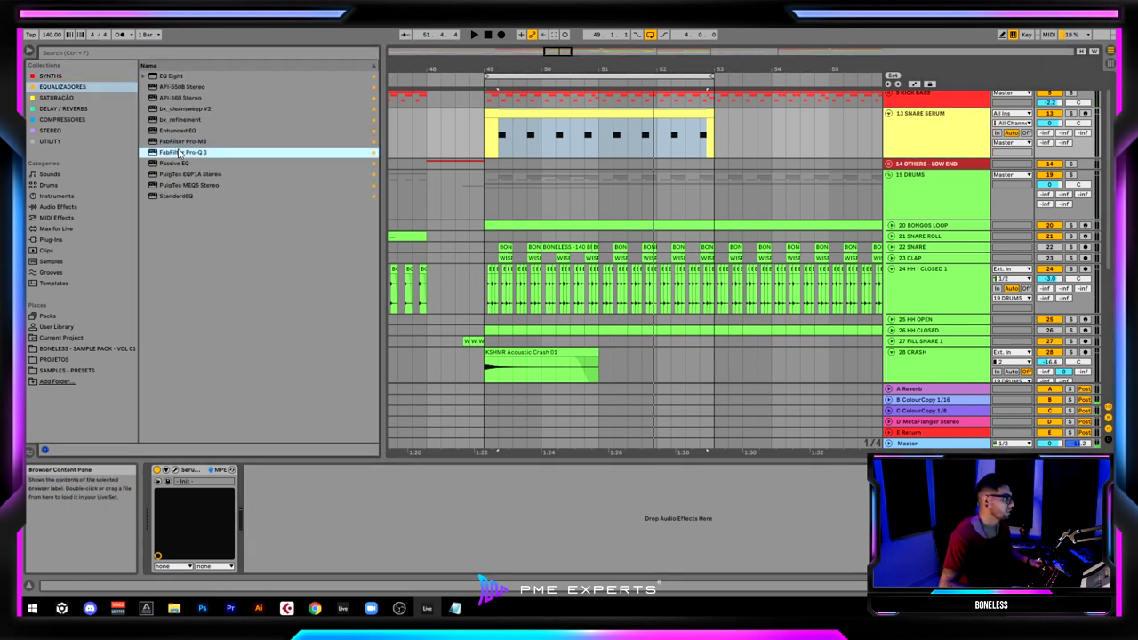
double_click(179, 153)
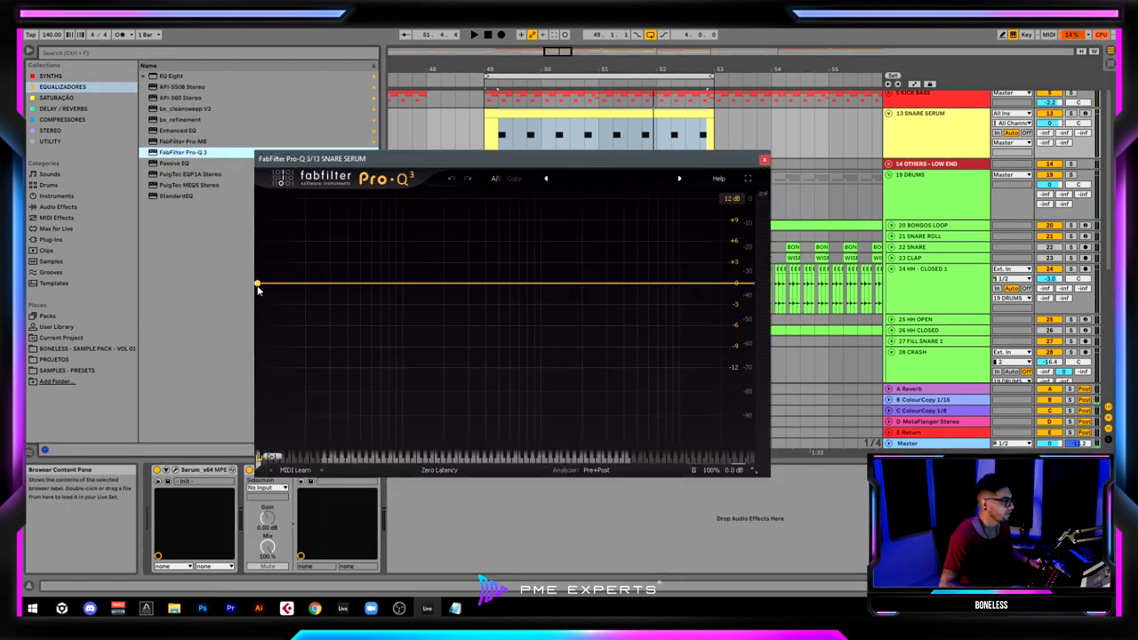
- Add an 18 dB/oct low cut at about 220 Hz in Pro-Q 3, raise its frequency slightly during playback, and close the equalizer
double_click(263, 285)
left_click_drag(263, 285, 449, 295)
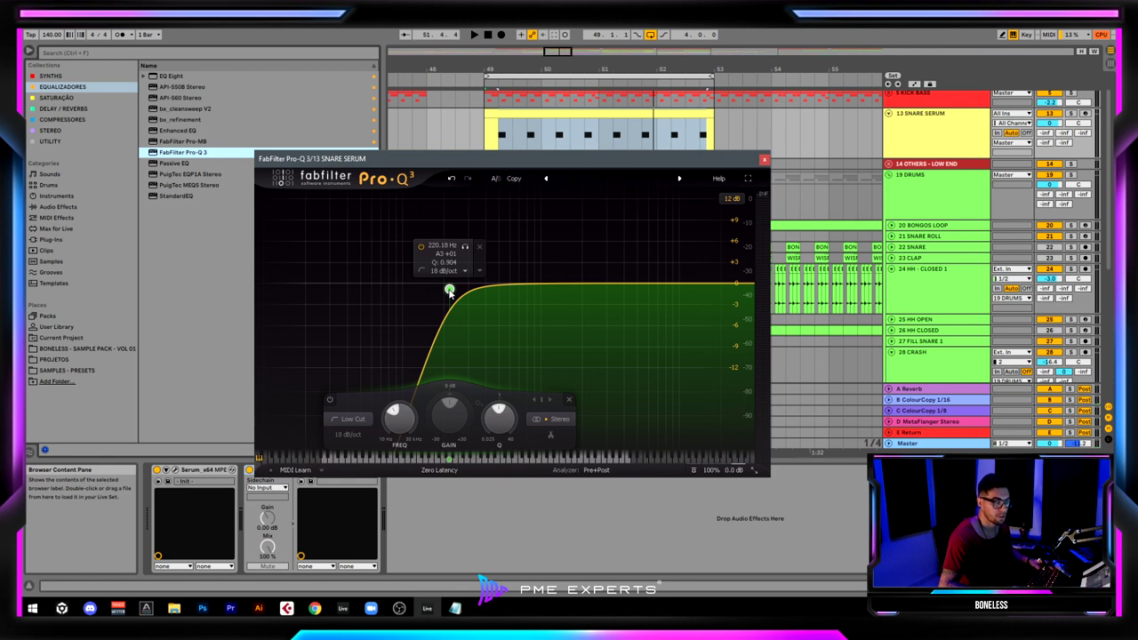
key("space")
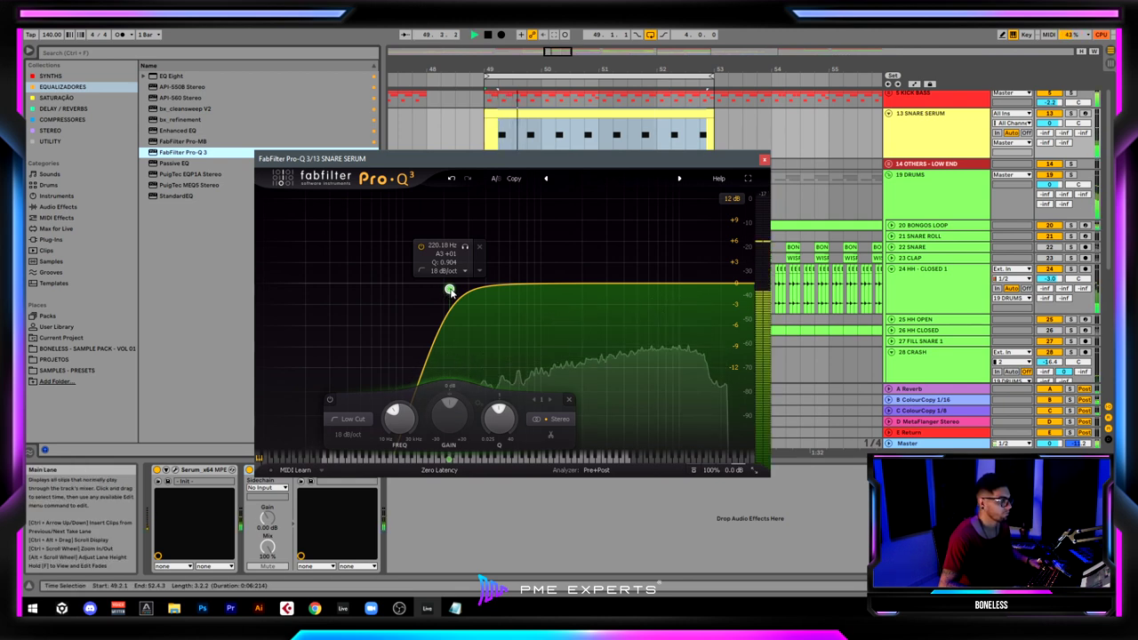
mouse_move(450, 293)
left_mouse_down()
mouse_move(534, 288)
mouse_move(471, 287)
left_mouse_up()
left_click(763, 159)
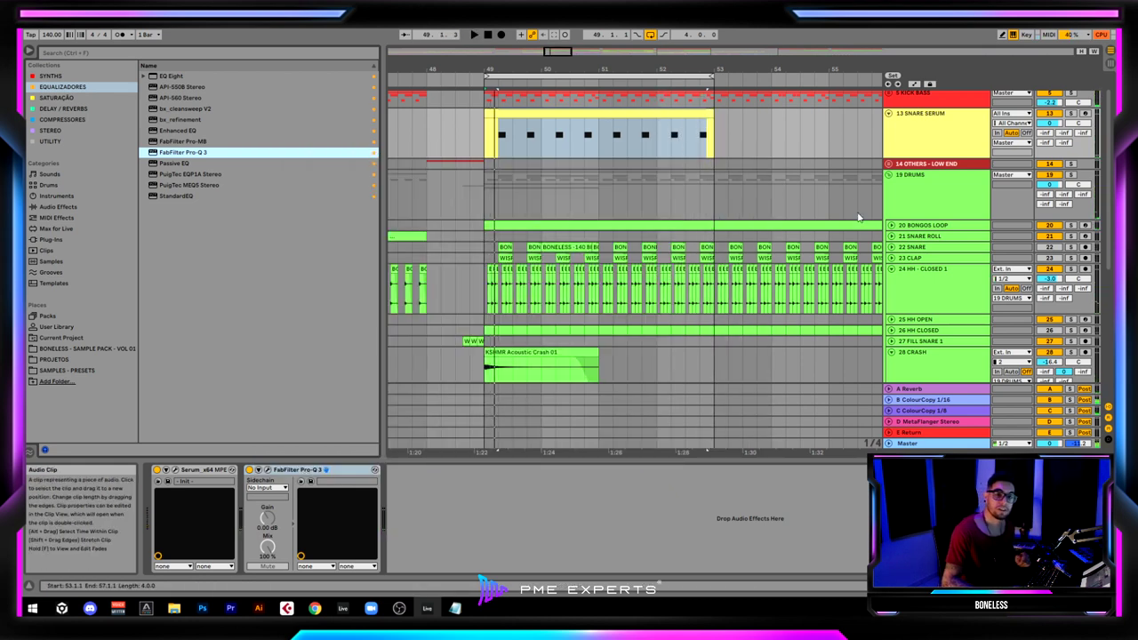
- Open the four-bar snare clip and add a copy of all its G3 notes at A#3
double_click(661, 113)
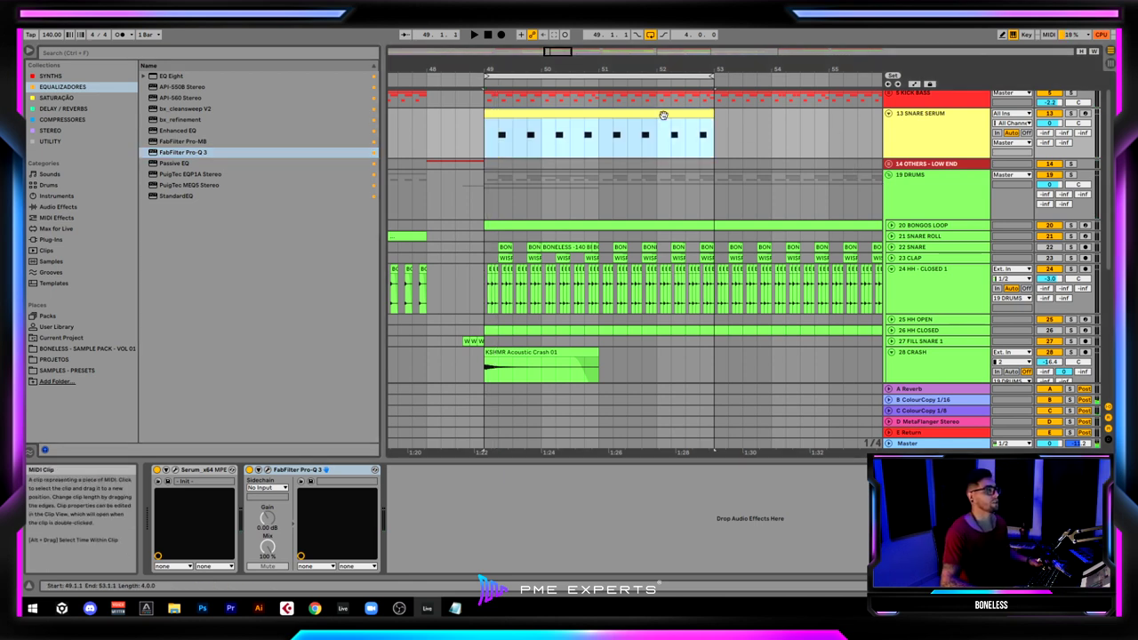
scroll(604, 360, "up", 2)
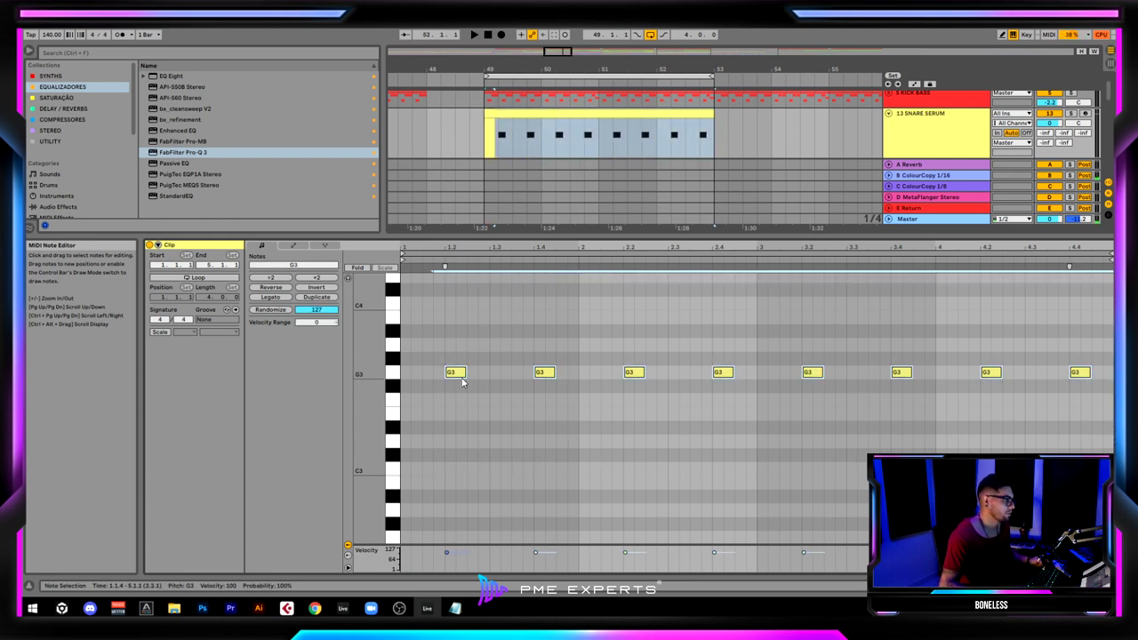
mouse_move(463, 388)
left_mouse_down()
mouse_move(475, 388)
mouse_move(461, 389)
left_mouse_up()
key("Up")
key("Up")
key("Up")
key("Up")
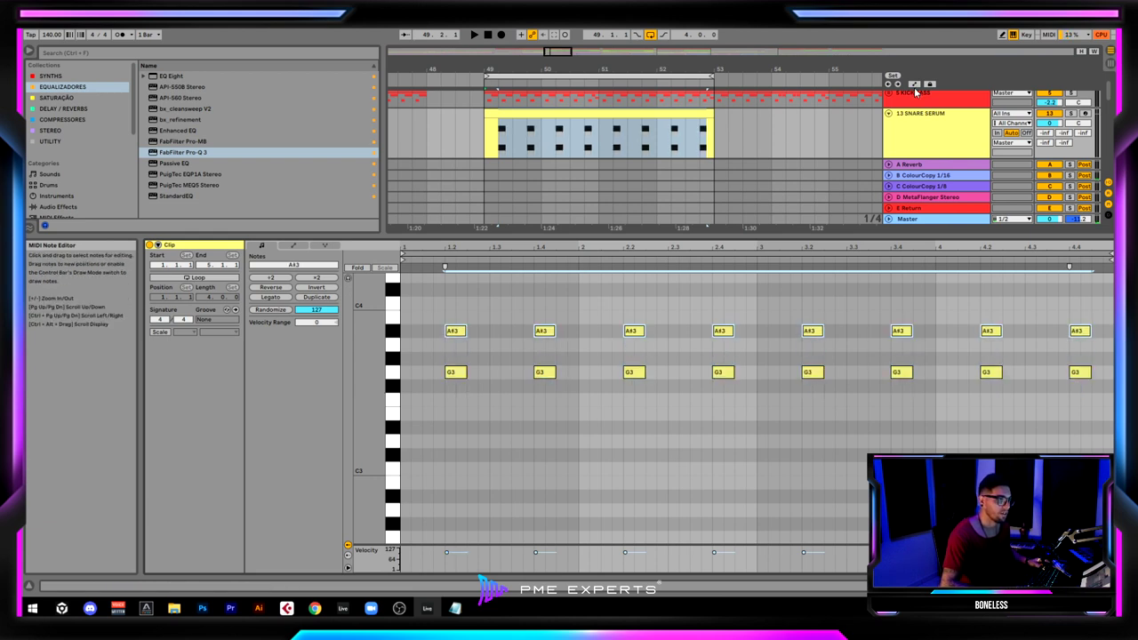
- Transpose the upper layer of copied notes to F4, auditioning C#4, D#4 and E4 during playback, and lower their velocity
left_click(587, 131)
key("space")
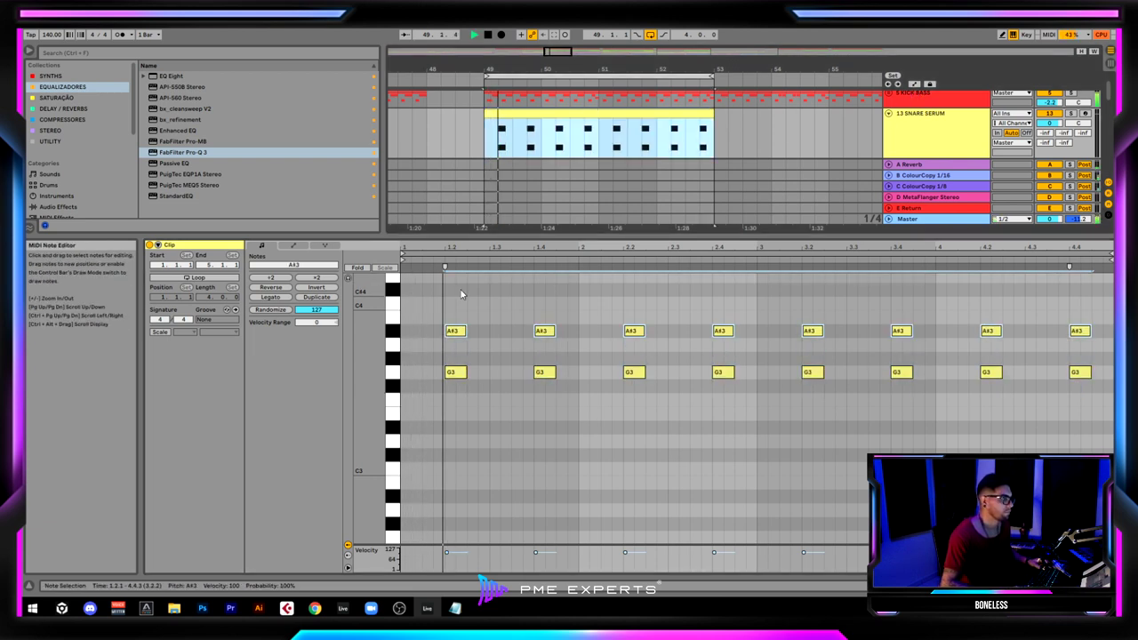
key("Up")
key("Up")
key("Up")
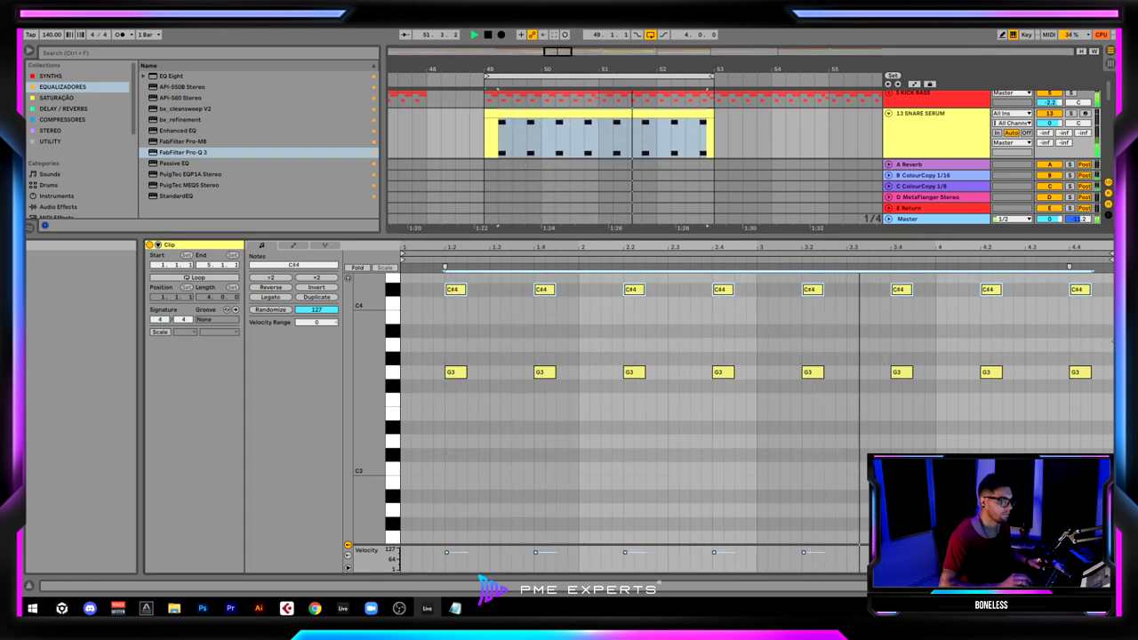
key("Up")
key("Up")
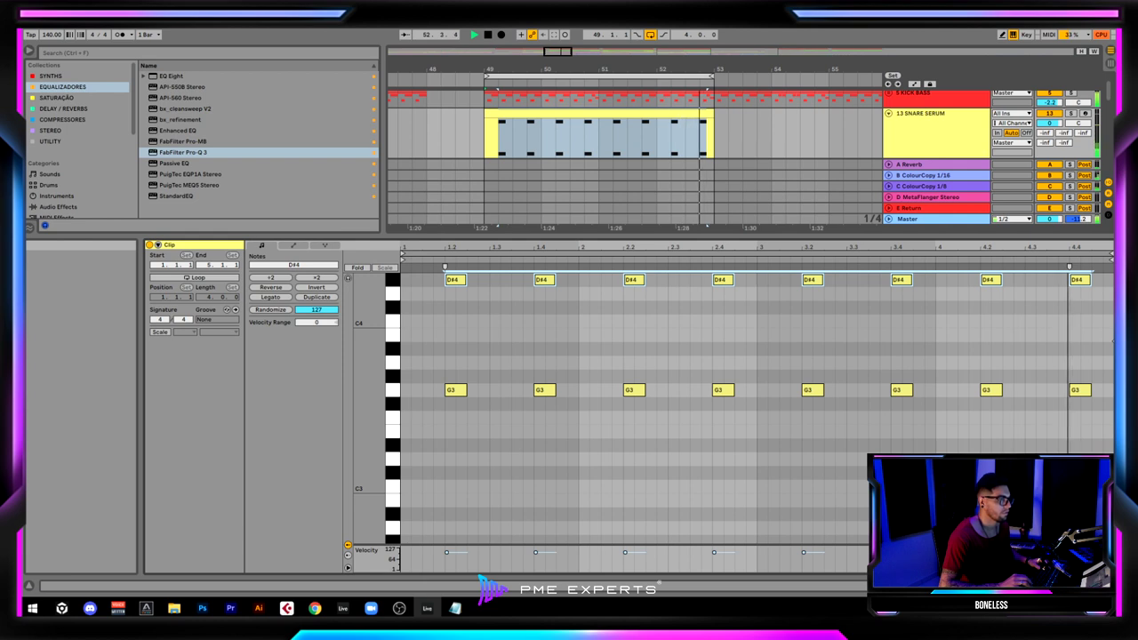
key("Right")
key("Left")
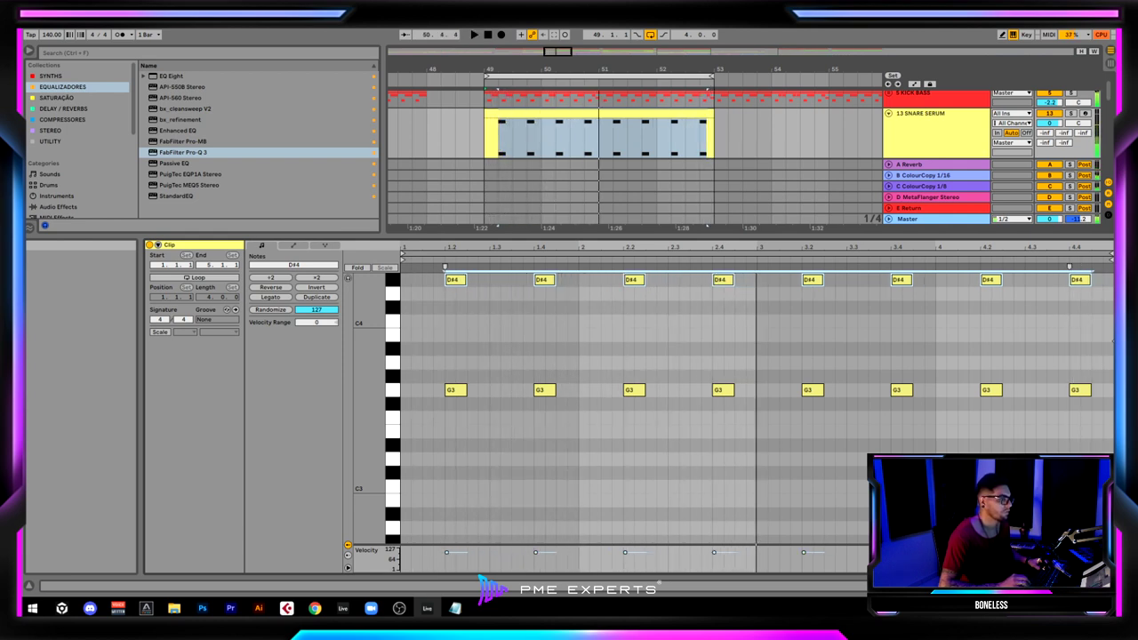
key("Up")
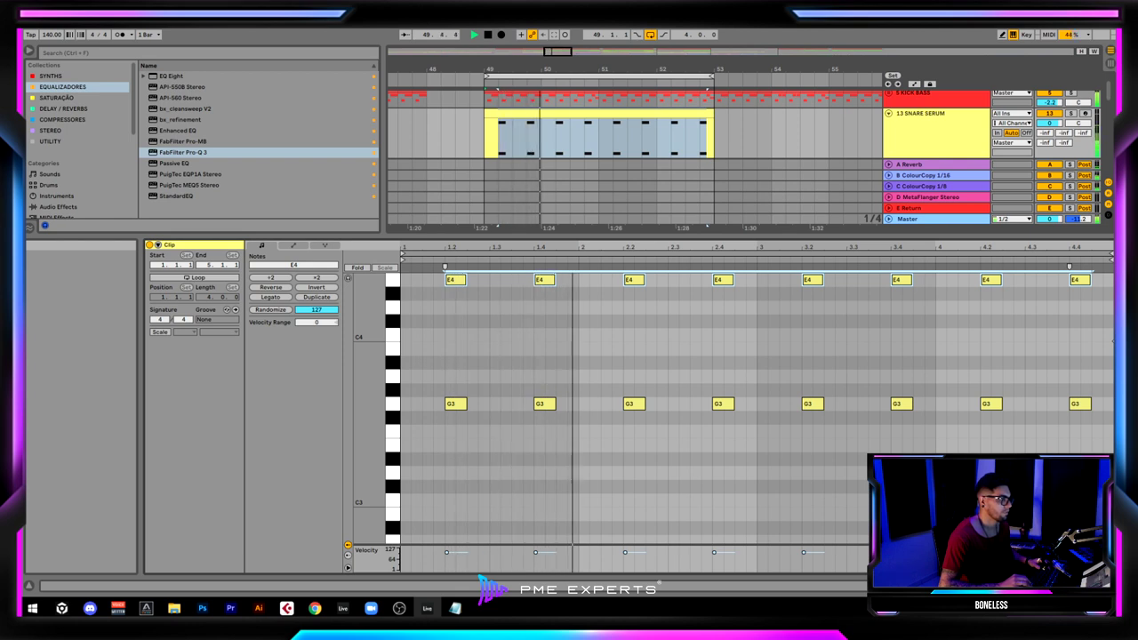
key("Up")
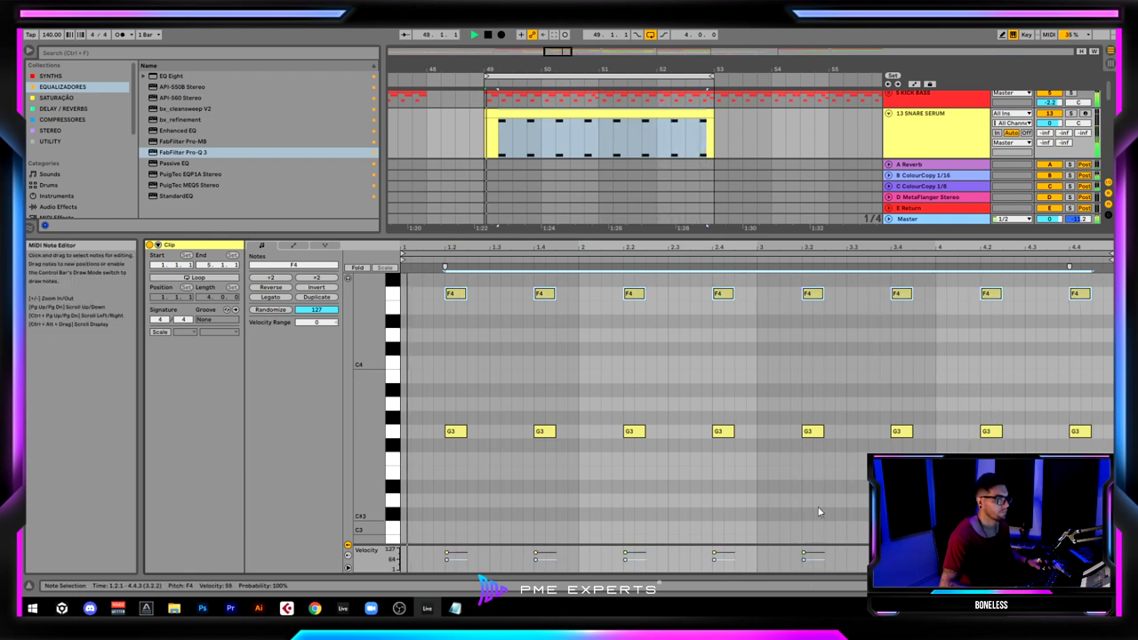
- Open Serum on the SNARE SERUM track, set the ENV 1 attack to 0.0 ms, and audition the track soloed
left_click(940, 140)
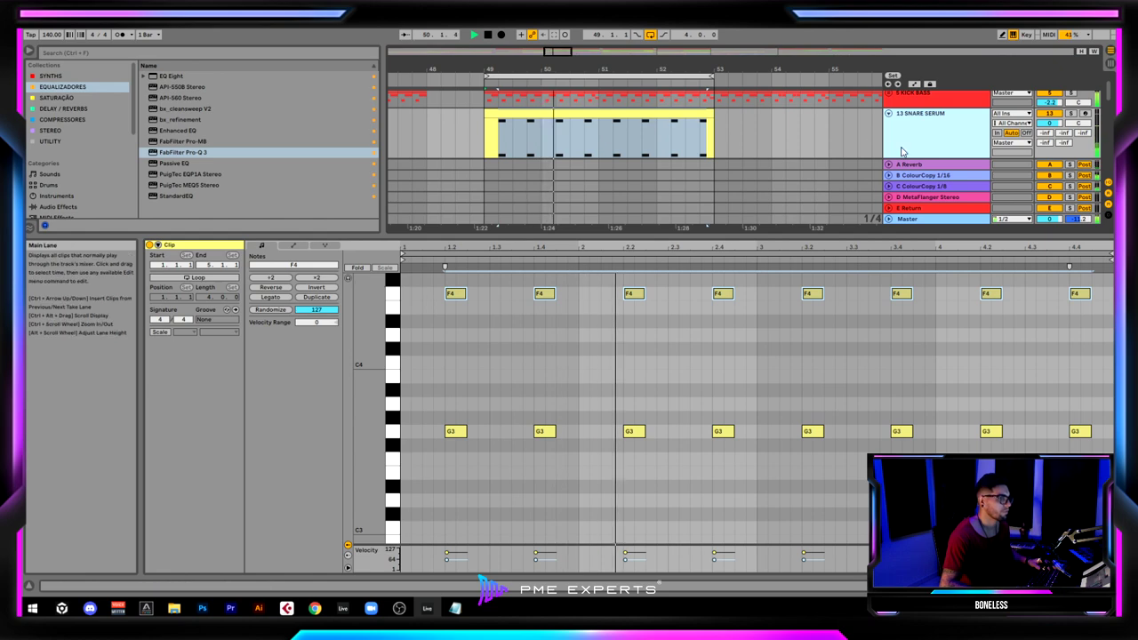
key("shift+Tab")
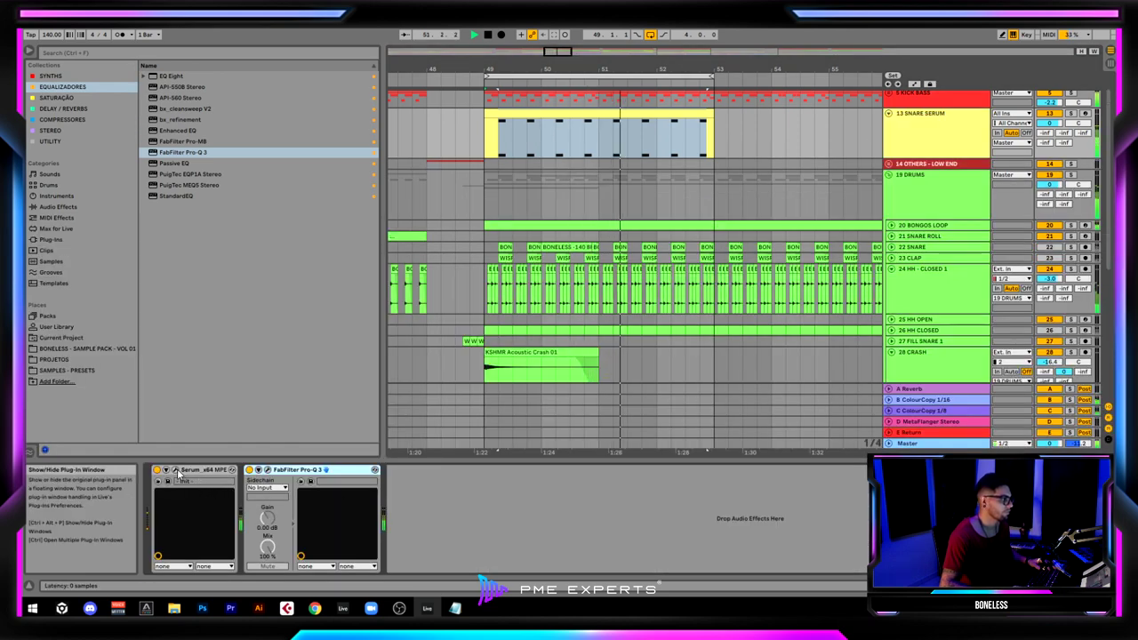
left_click(176, 470)
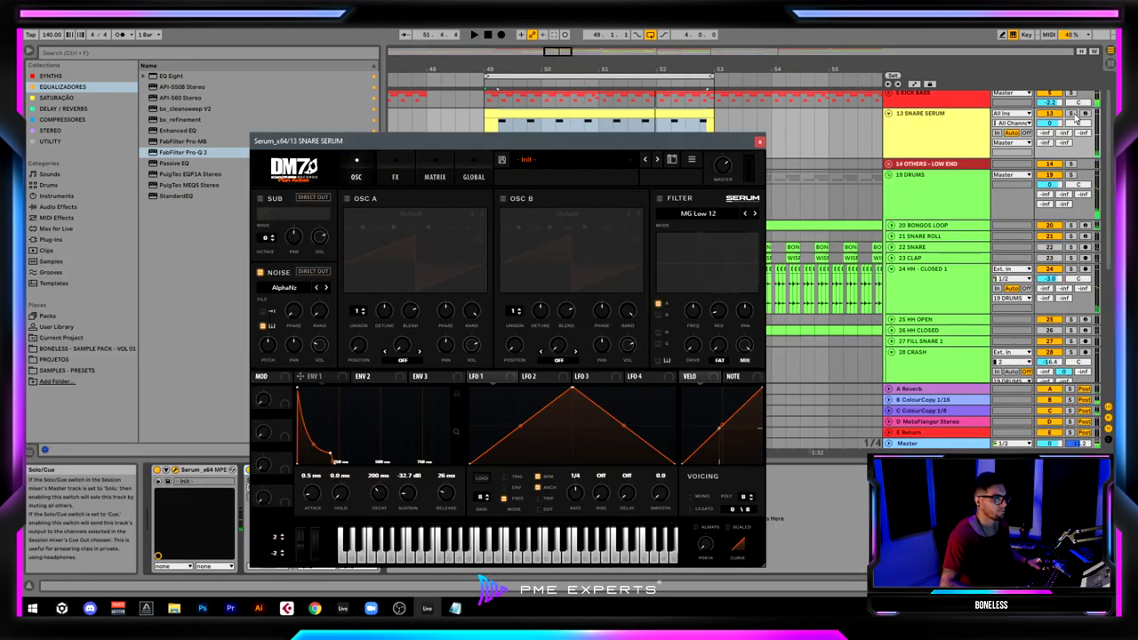
left_click(861, 188)
key("Tab")
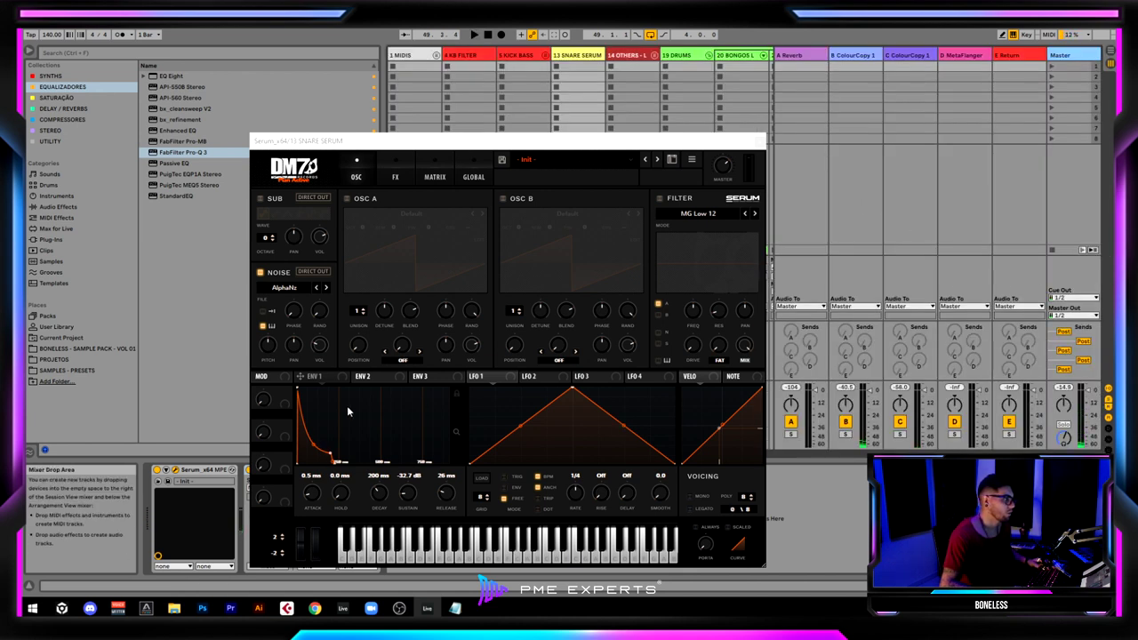
left_click(313, 496)
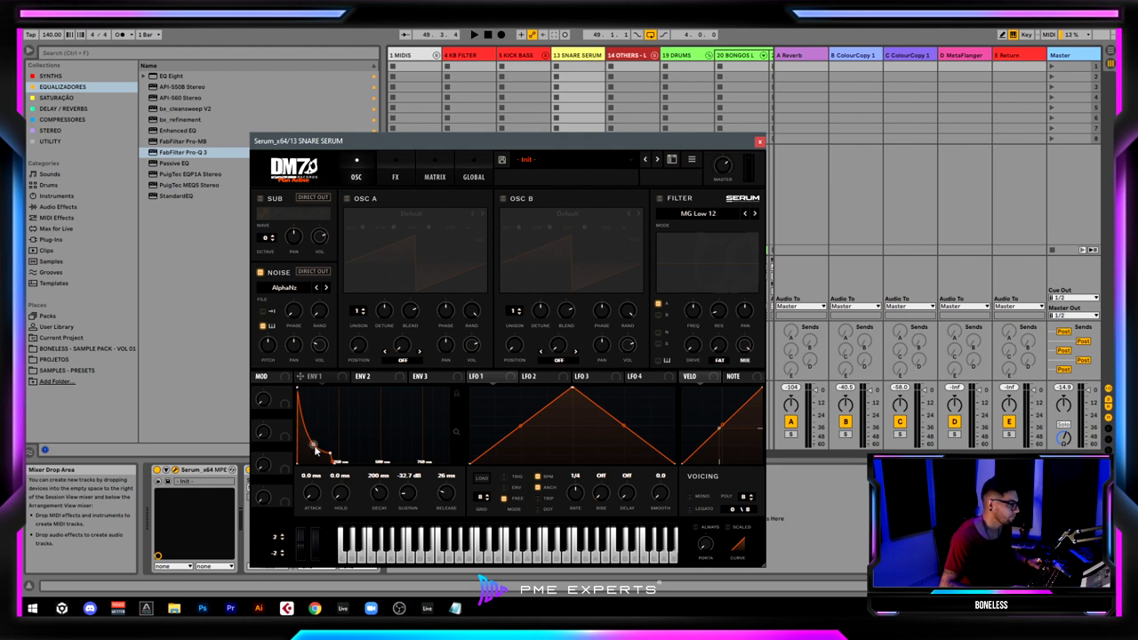
key("space")
left_click_drag(314, 446, 316, 447)
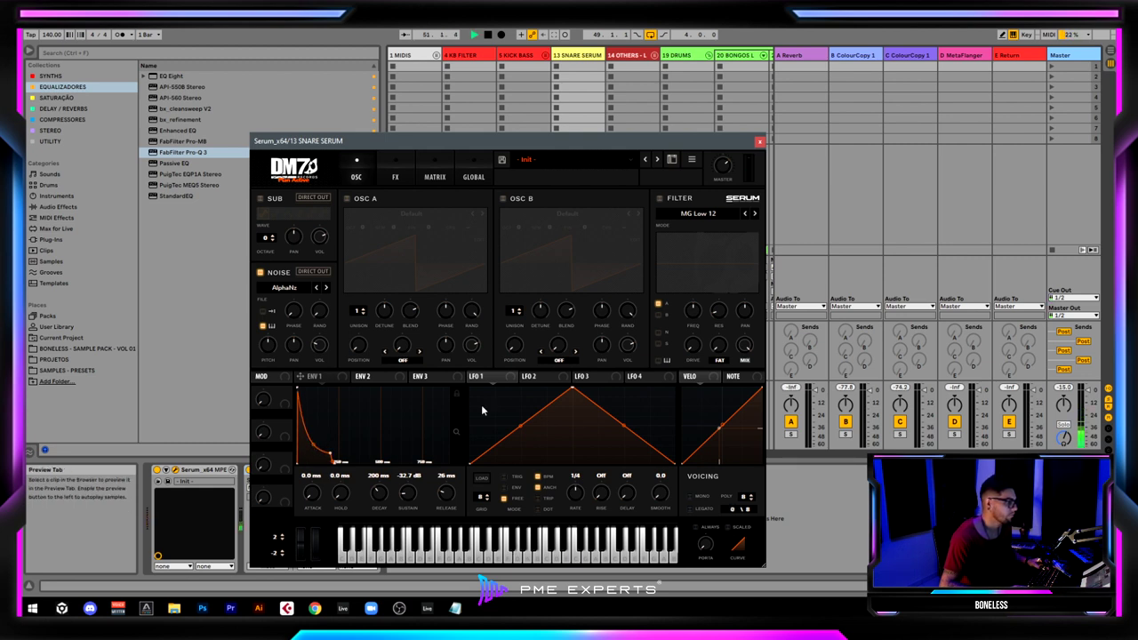
key("Tab")
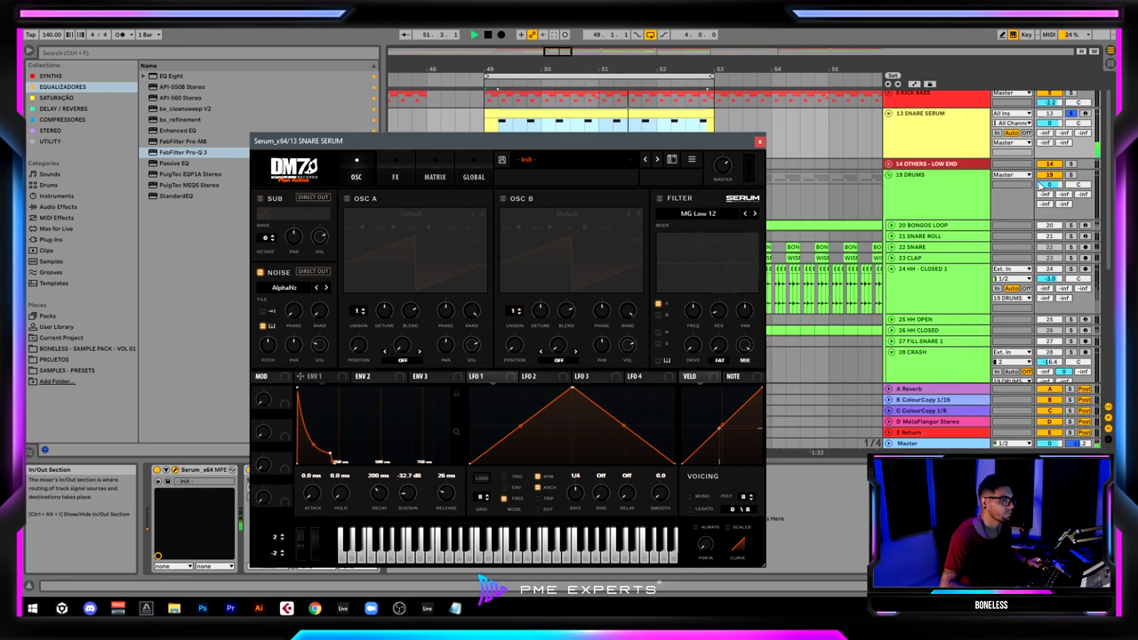
- Unsolo the snare track and set ENV 1 to a 210 ms decay, -42.2 dB sustain and 18 ms release
left_click(1074, 114)
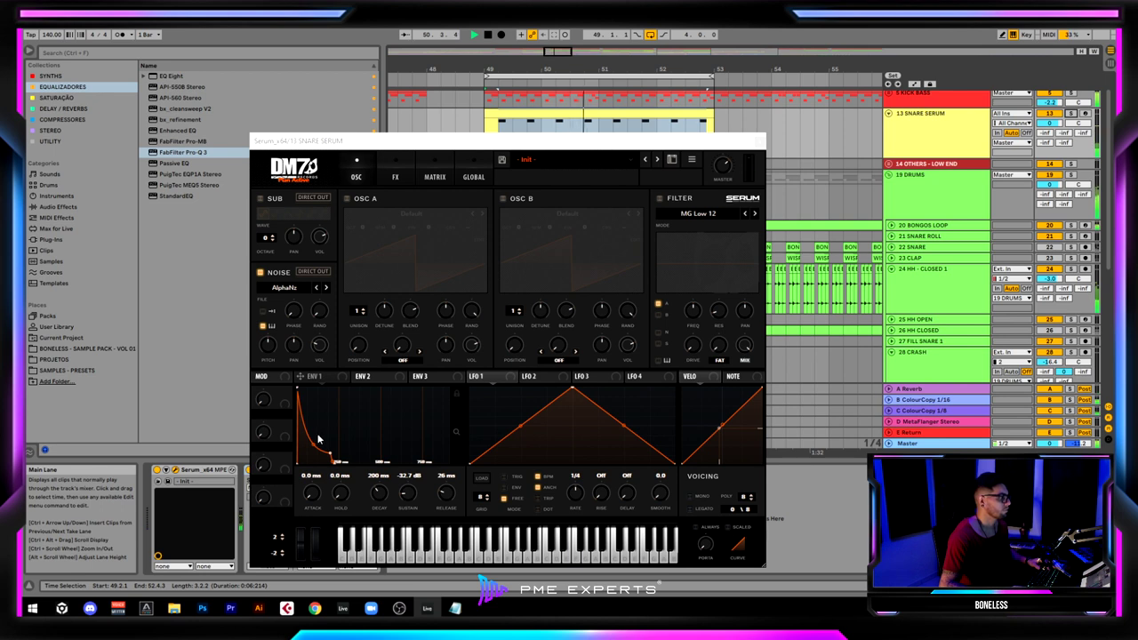
left_click_drag(447, 494, 447, 499)
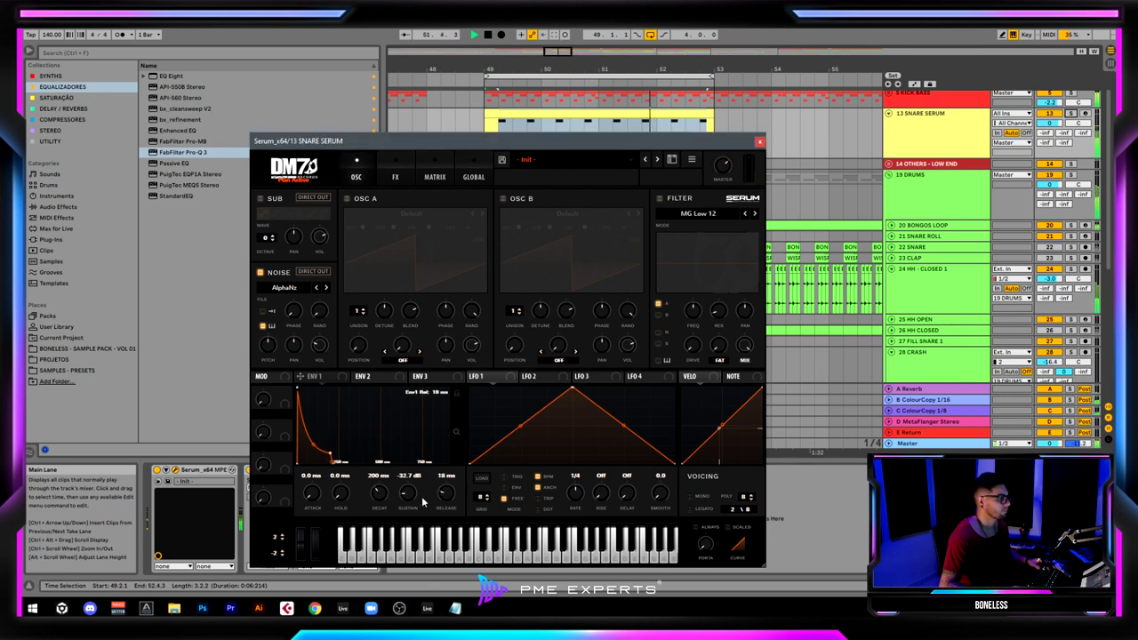
left_click_drag(333, 452, 333, 458)
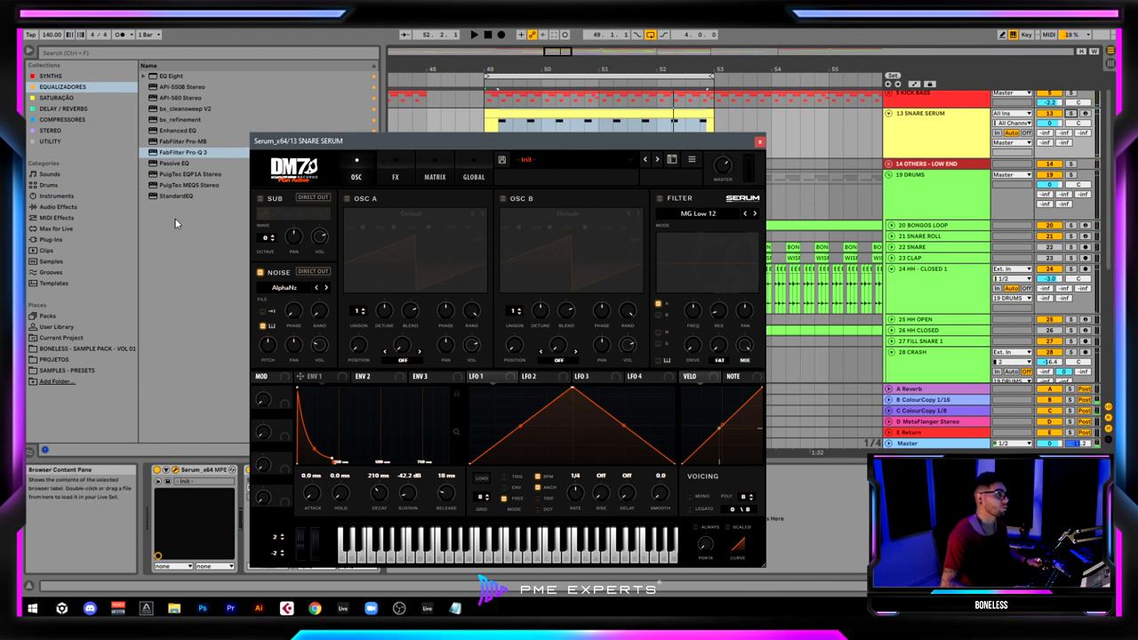
- Switch Serum's distortion effect to the Asym type, auditioning other distortion types during playback
left_click(394, 176)
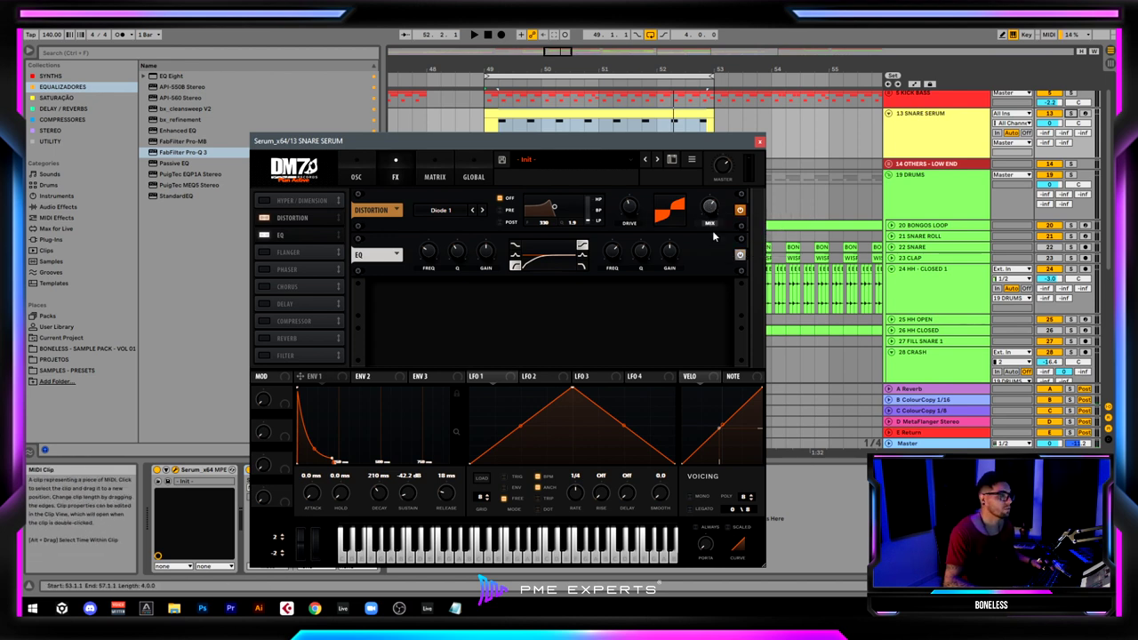
key("space")
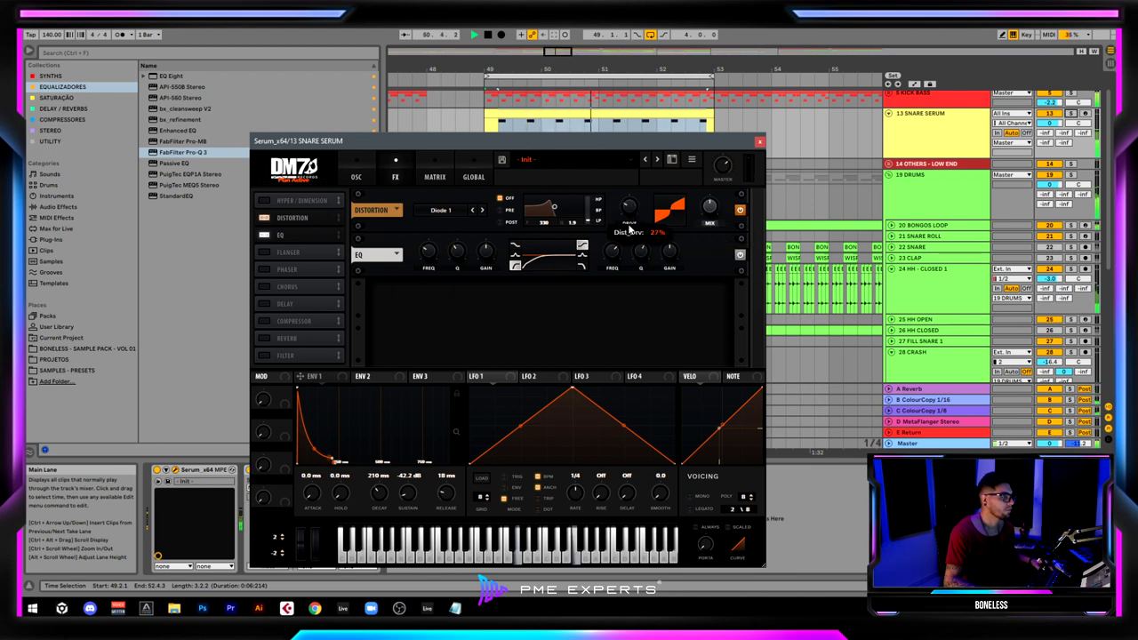
left_click(482, 210)
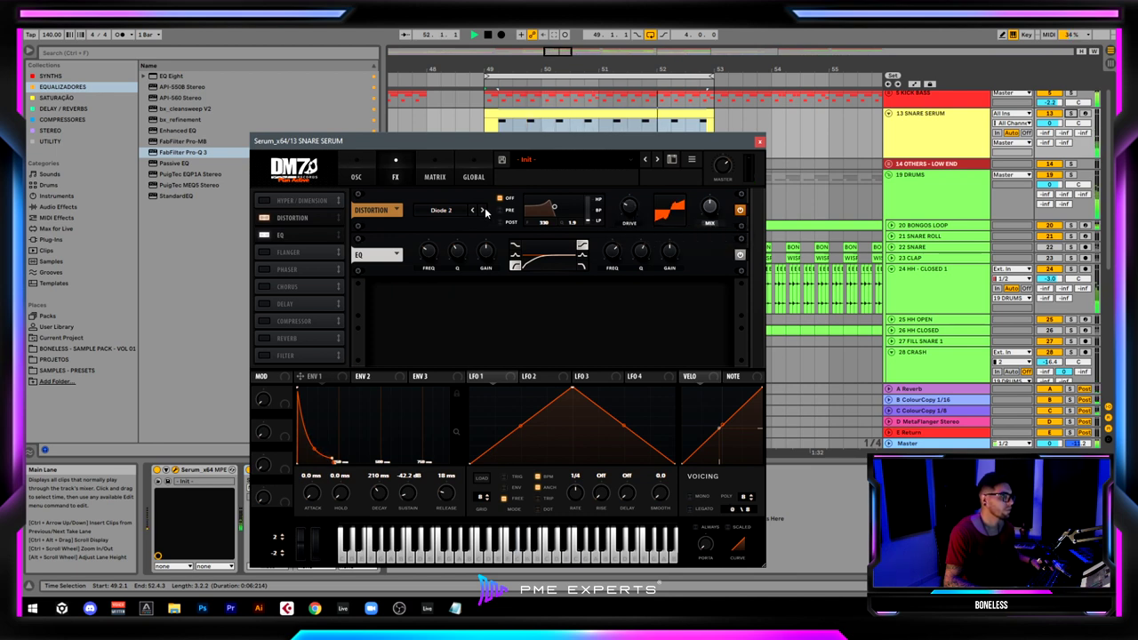
left_click(482, 210)
left_click(482, 210)
left_click(483, 210)
left_click(483, 209)
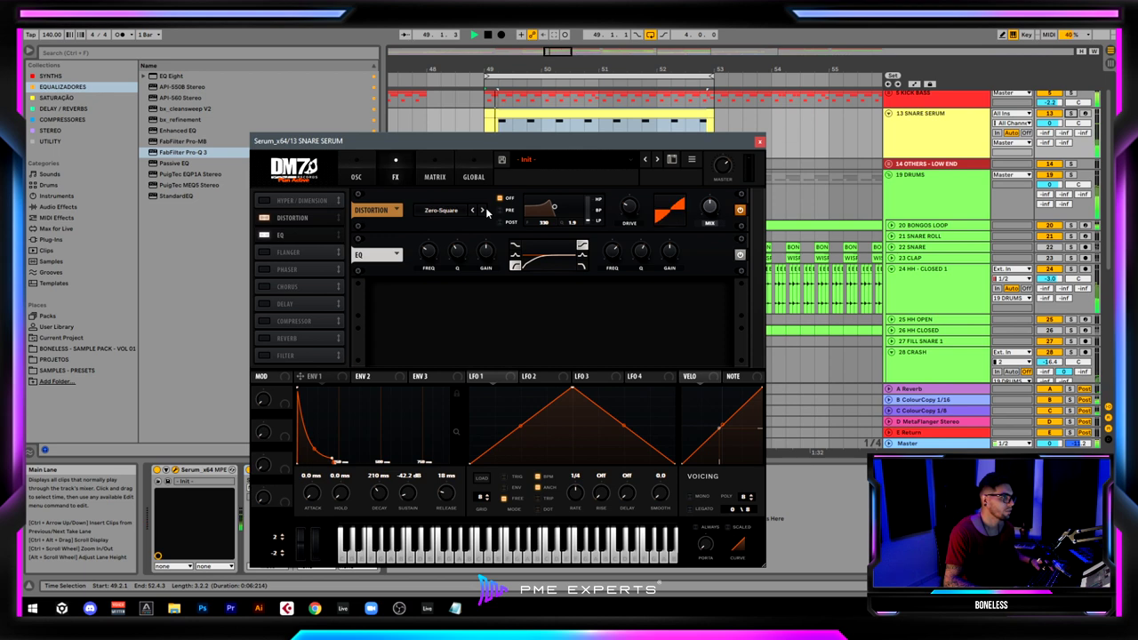
left_click(483, 210)
left_click(483, 210)
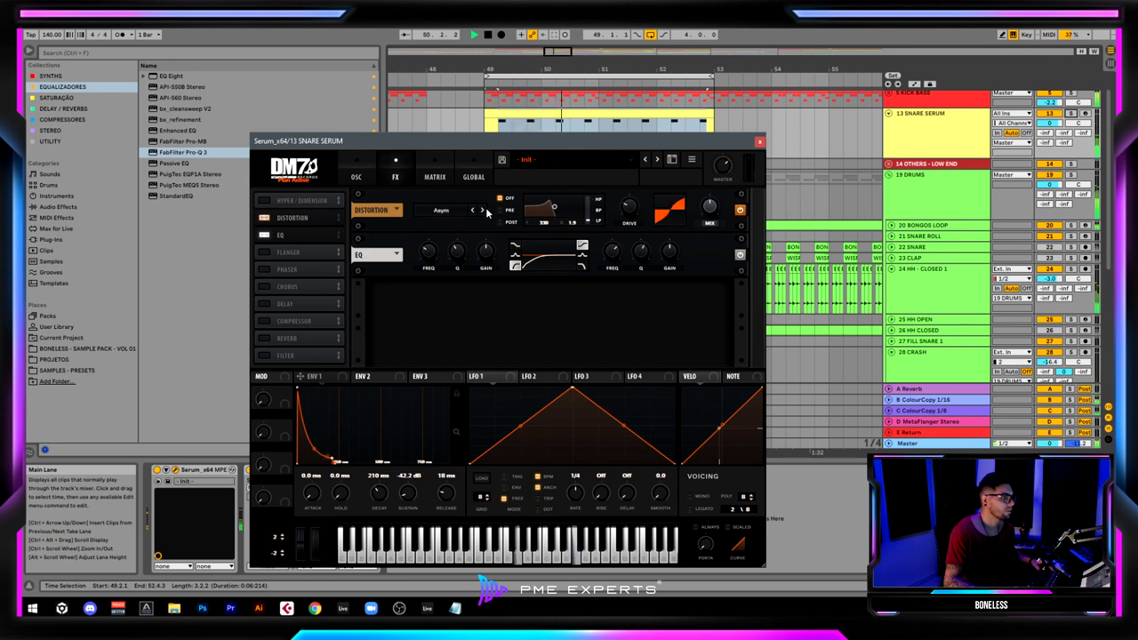
left_click(472, 210)
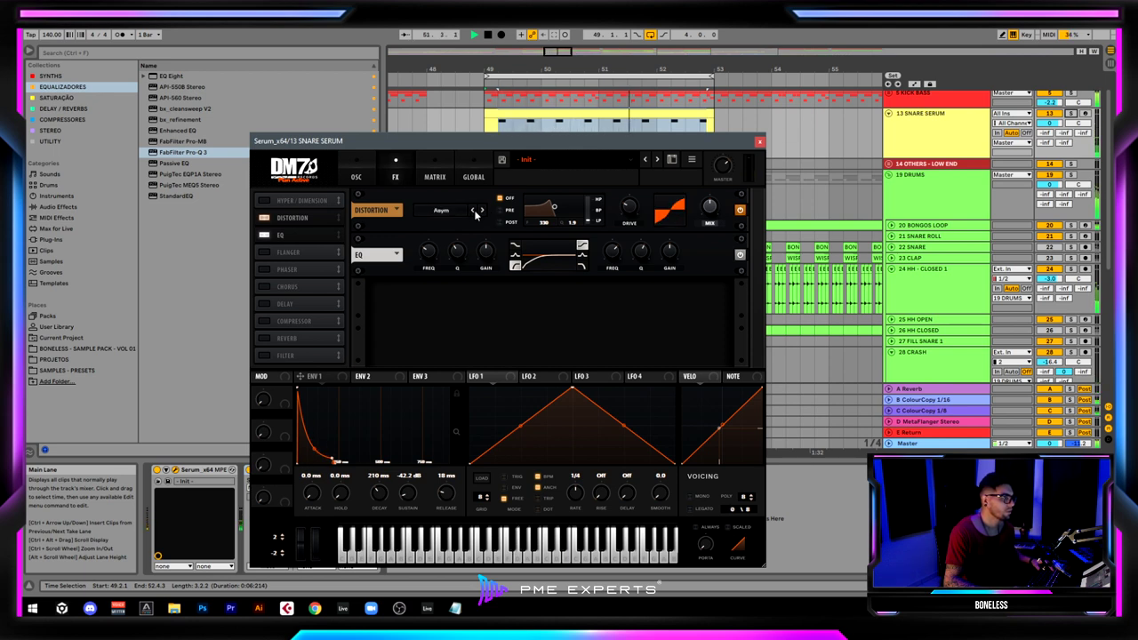
- Set the distortion drive to about 50% and its mix to about 64%, and adjust Serum's master volume to about 83%
mouse_move(629, 203)
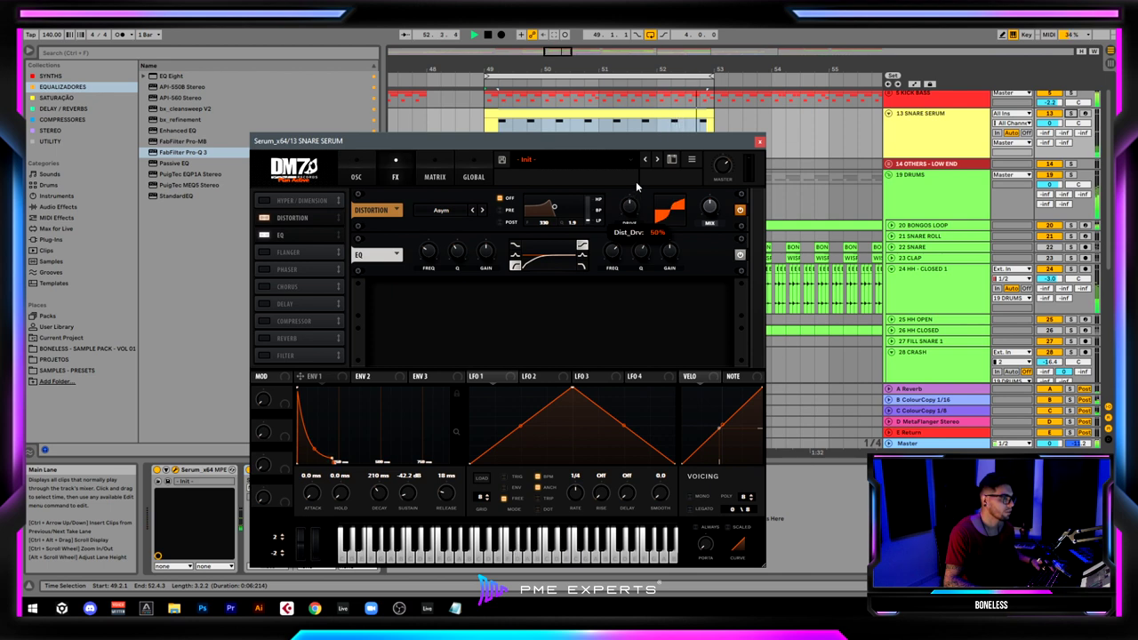
mouse_move(712, 204)
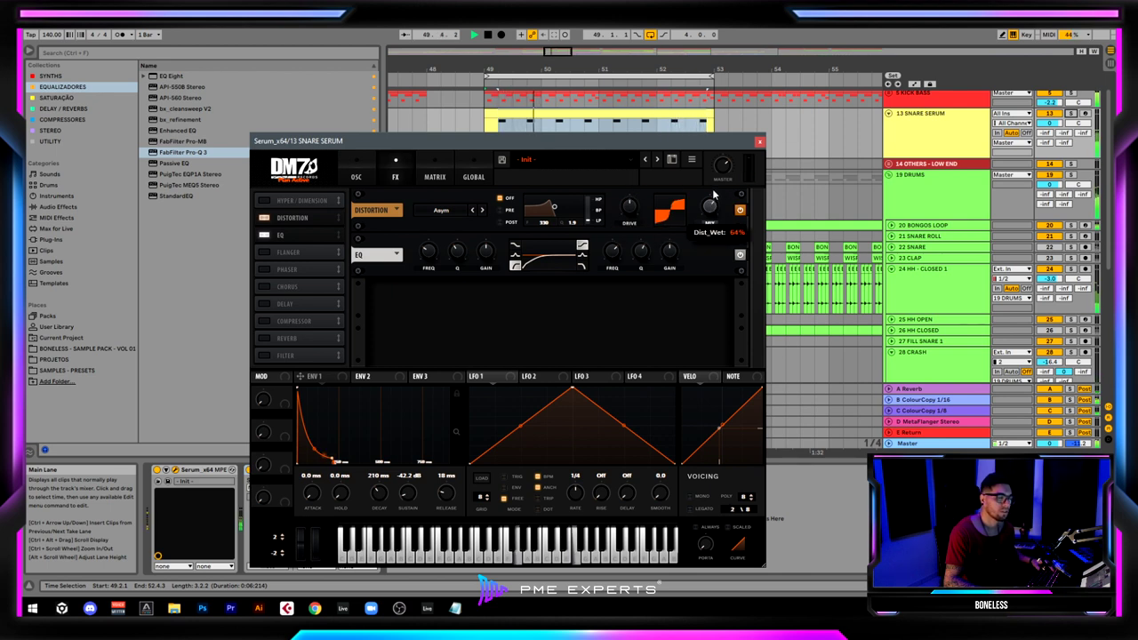
mouse_move(725, 163)
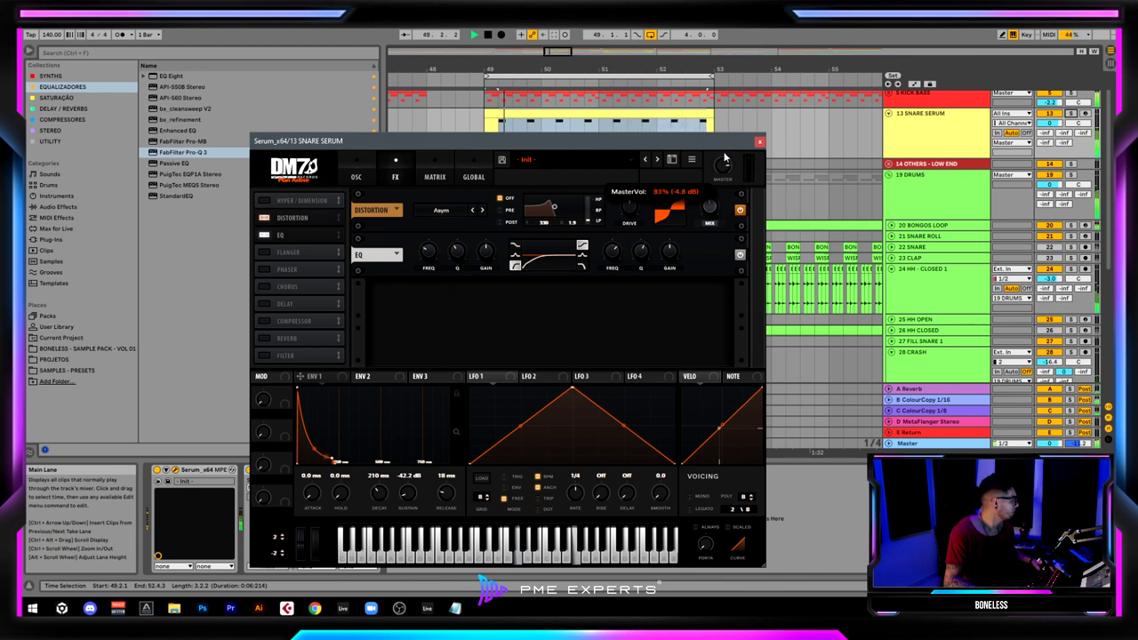
scroll(725, 163, "up", 2)
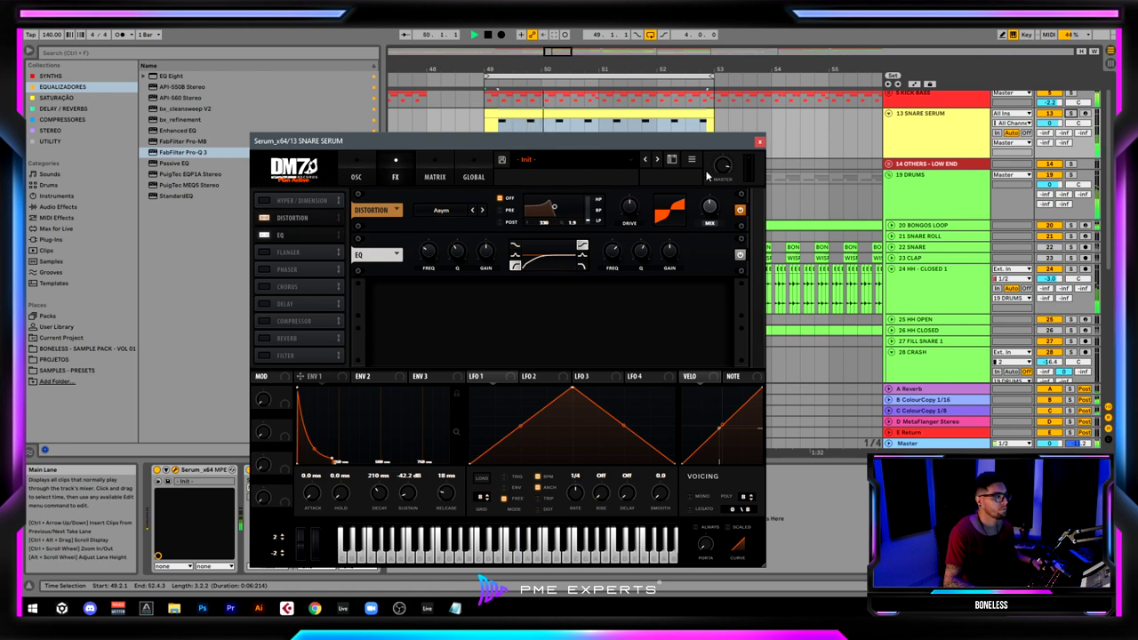
- Lengthen the ENV 1 decay to 256 ms with sustain at -36.1 dB, and close the Serum window
left_click_drag(332, 461, 340, 458)
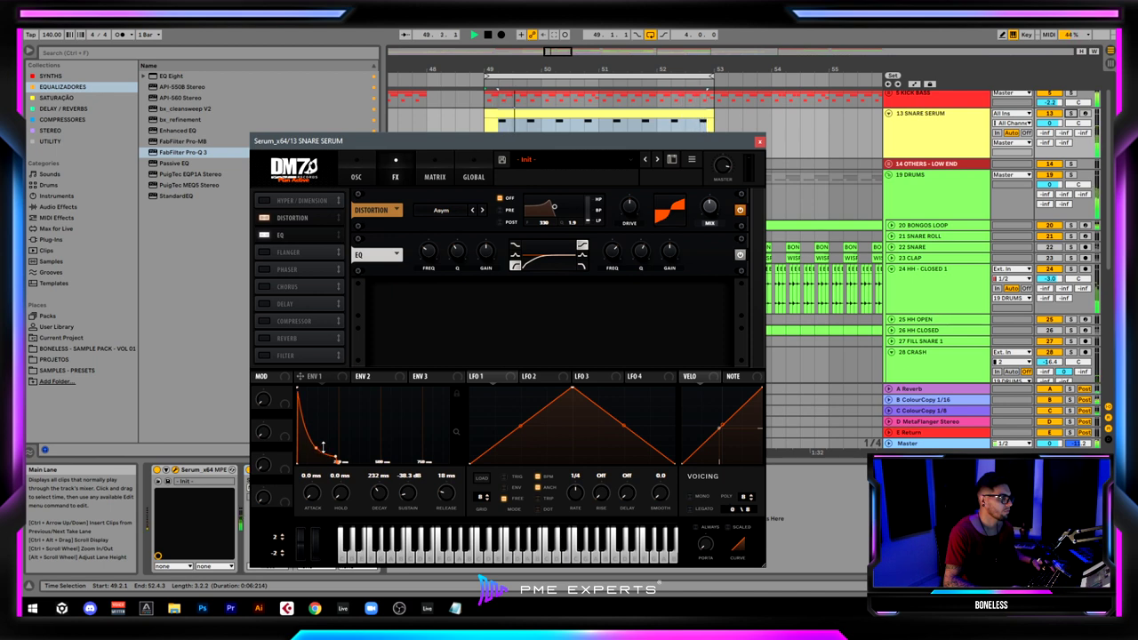
left_click_drag(336, 456, 354, 460)
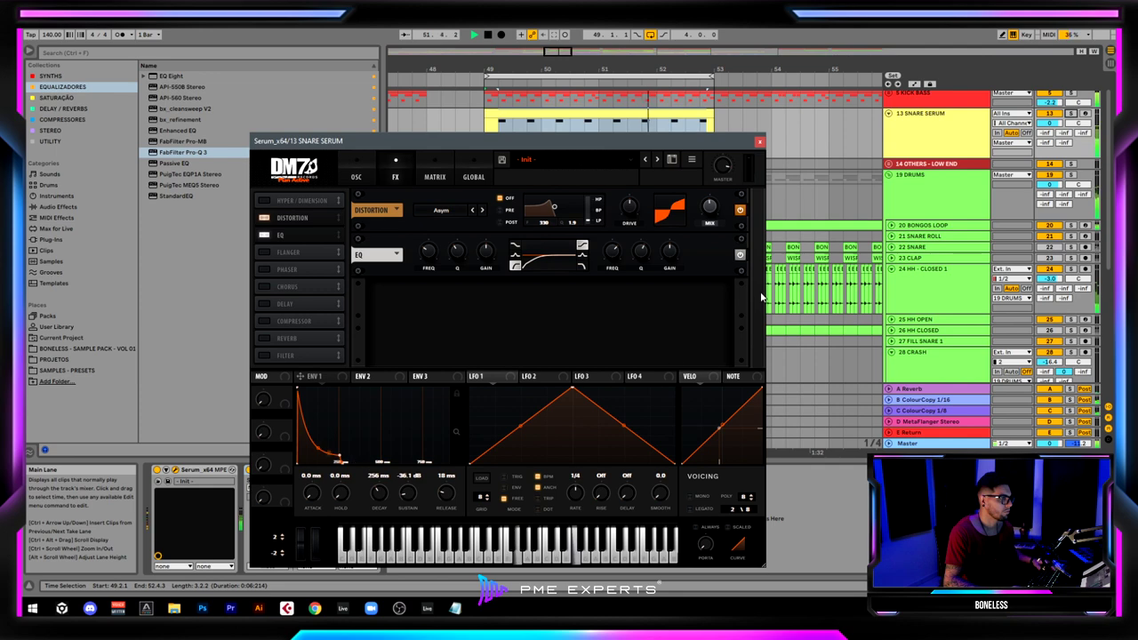
left_click(760, 142)
- Transpose the lower row of notes in the snare clip from G3 down to F3 and audition the loop
double_click(683, 116)
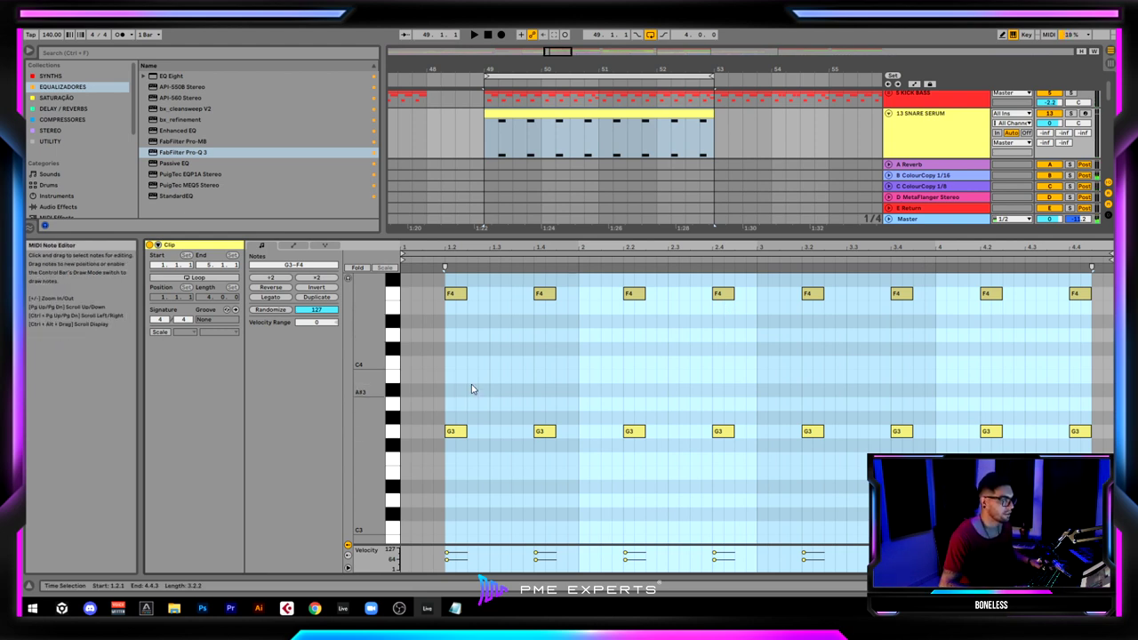
left_click_drag(429, 409, 1036, 480)
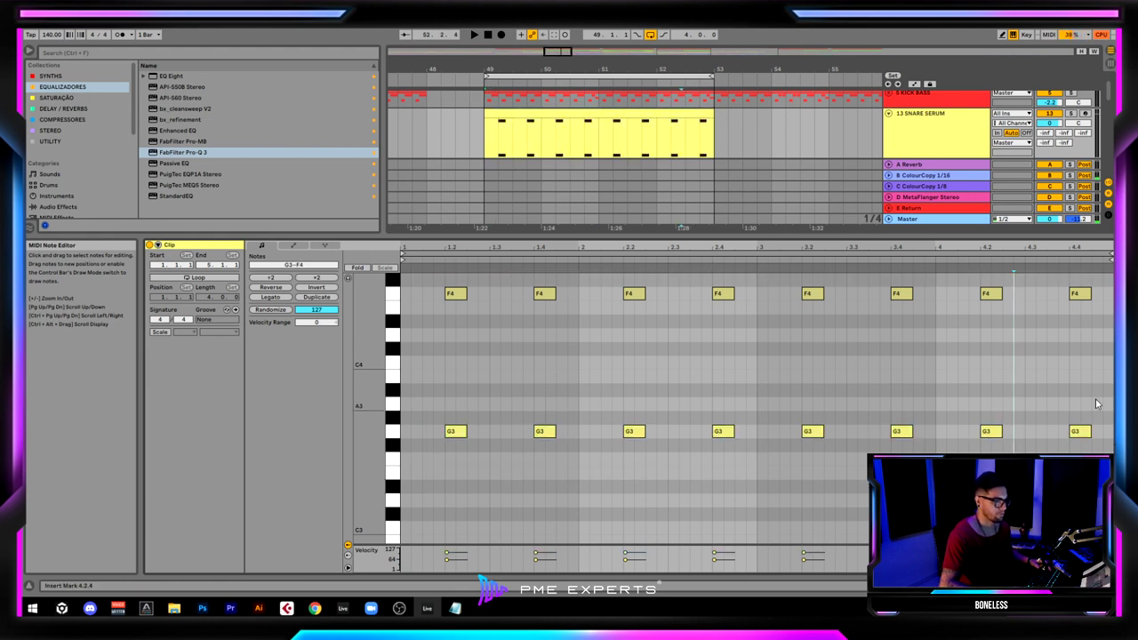
key("Down")
key("space")
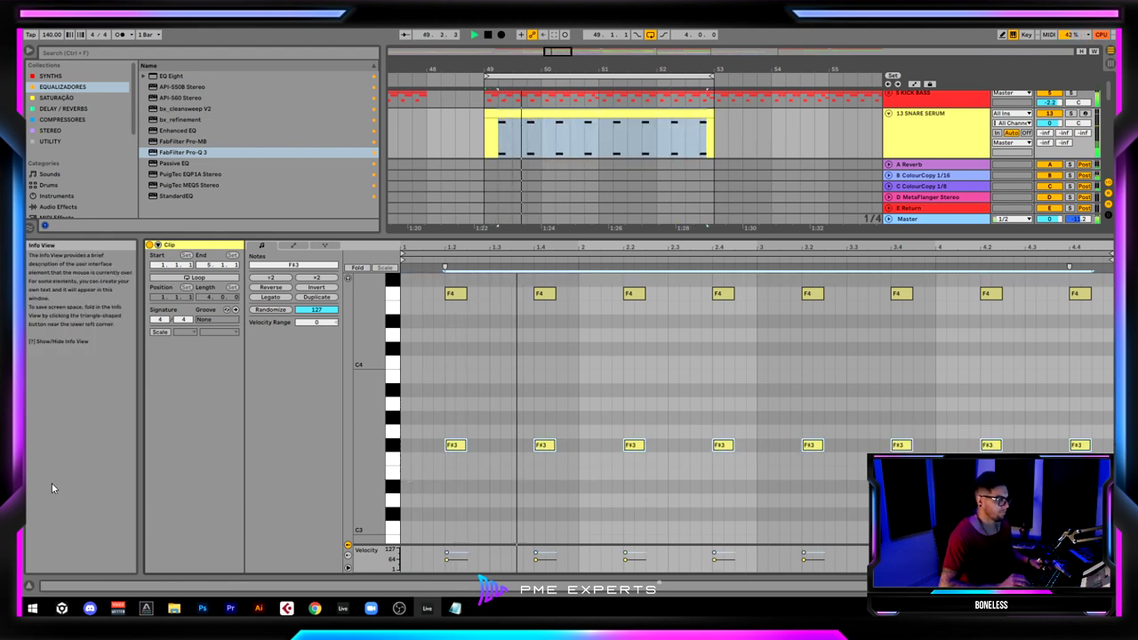
key("Down")
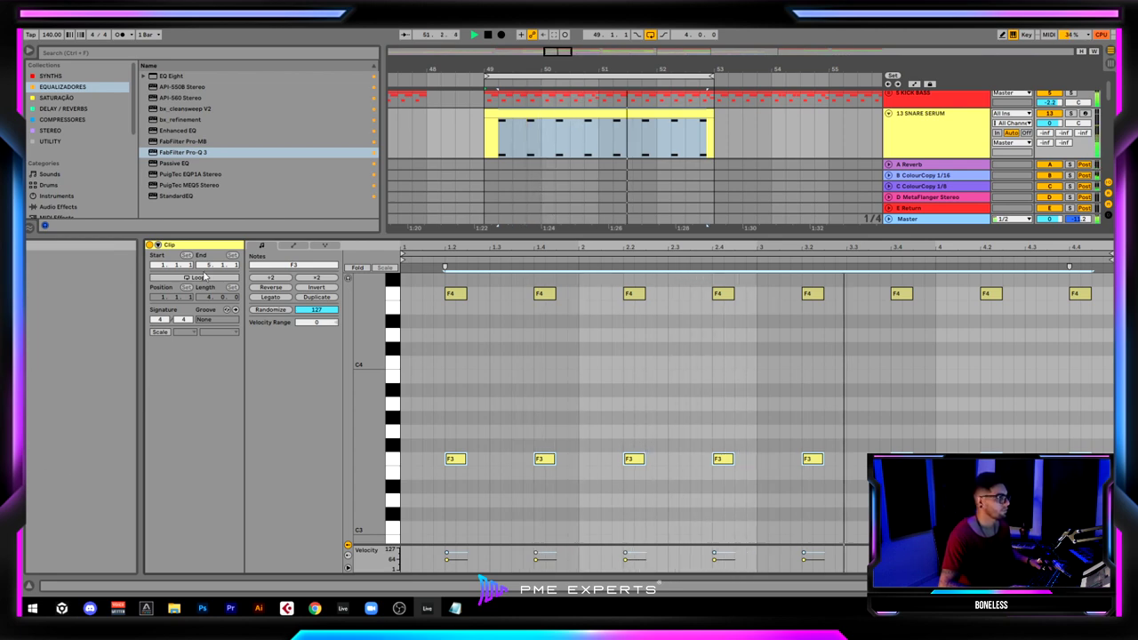
key("space")
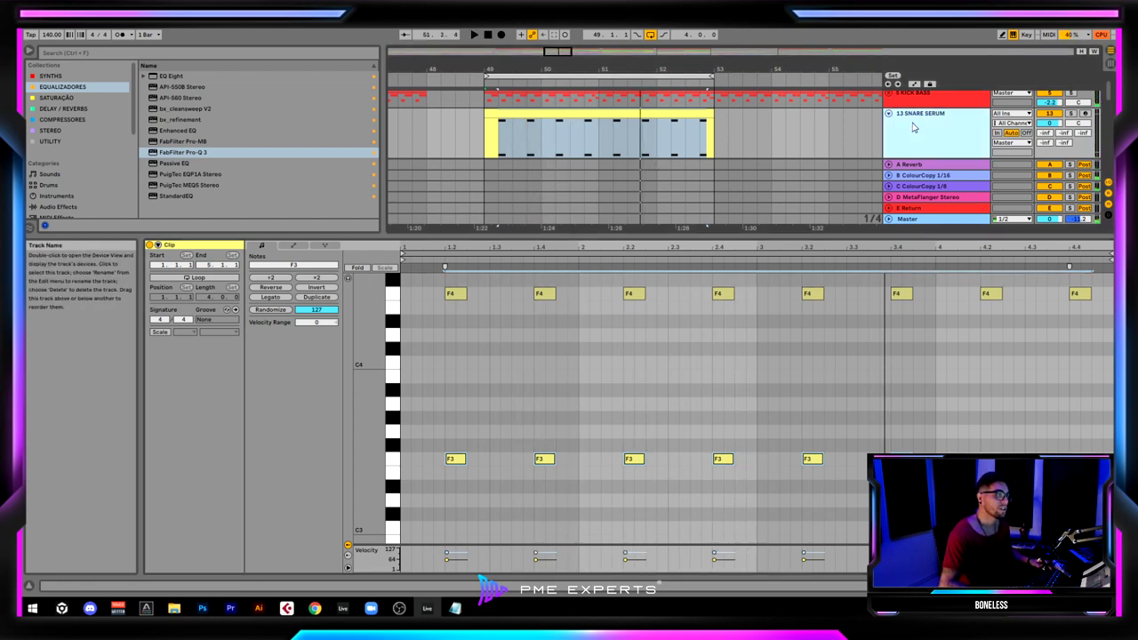
- Reopen Serum on the snare track and change its noise sample to BrightWhite, auditioning the ARP noises during playback
key("shift+Tab")
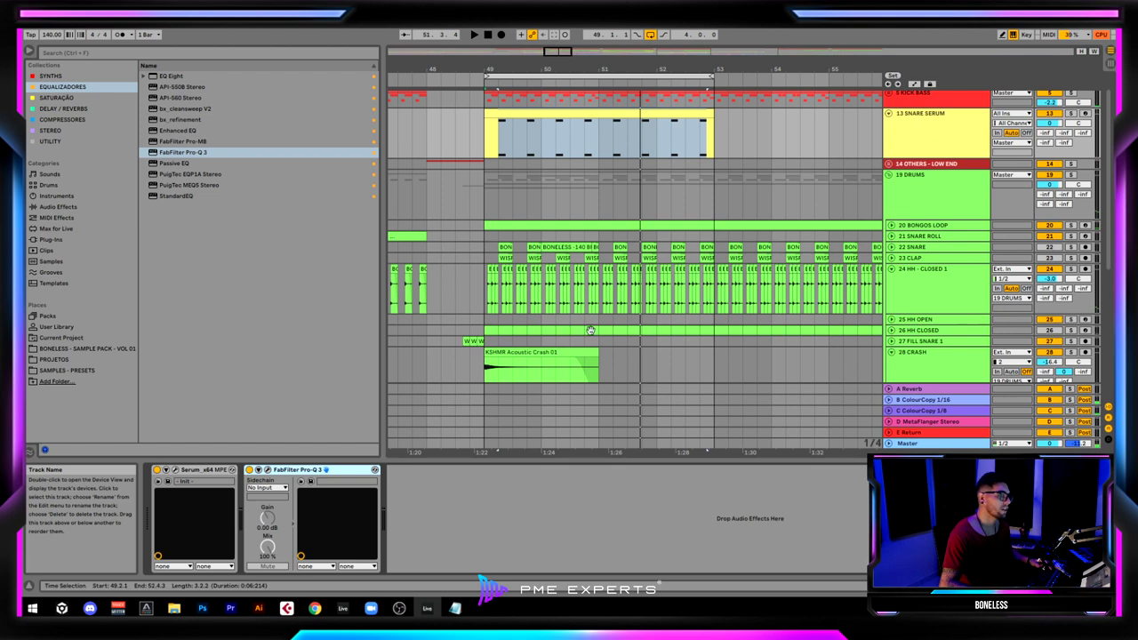
left_click(175, 471)
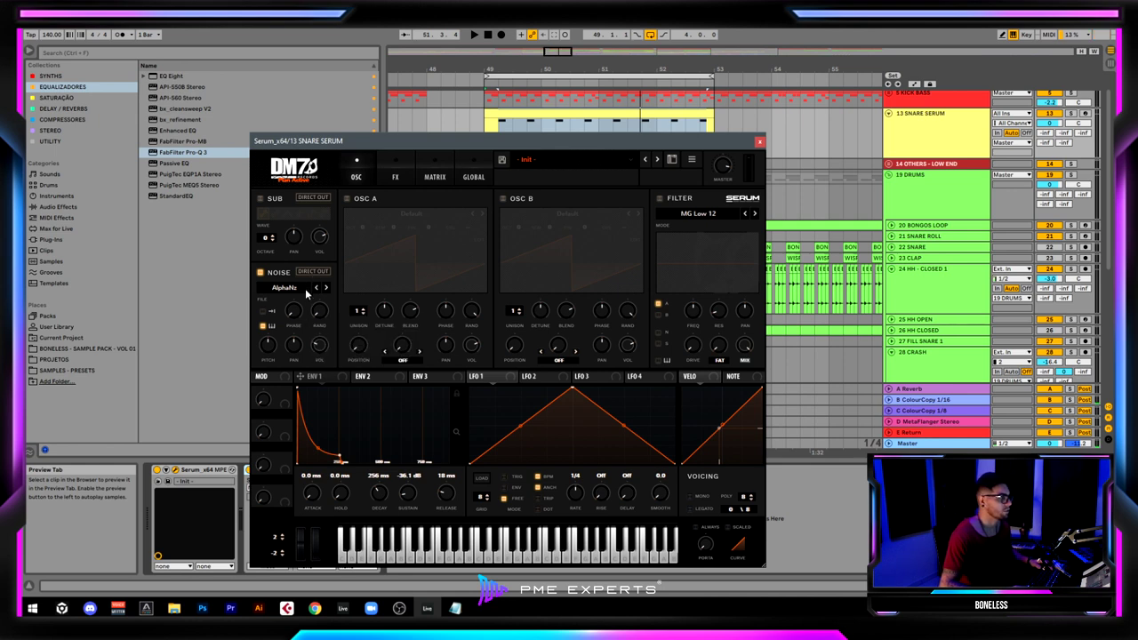
left_click(941, 366)
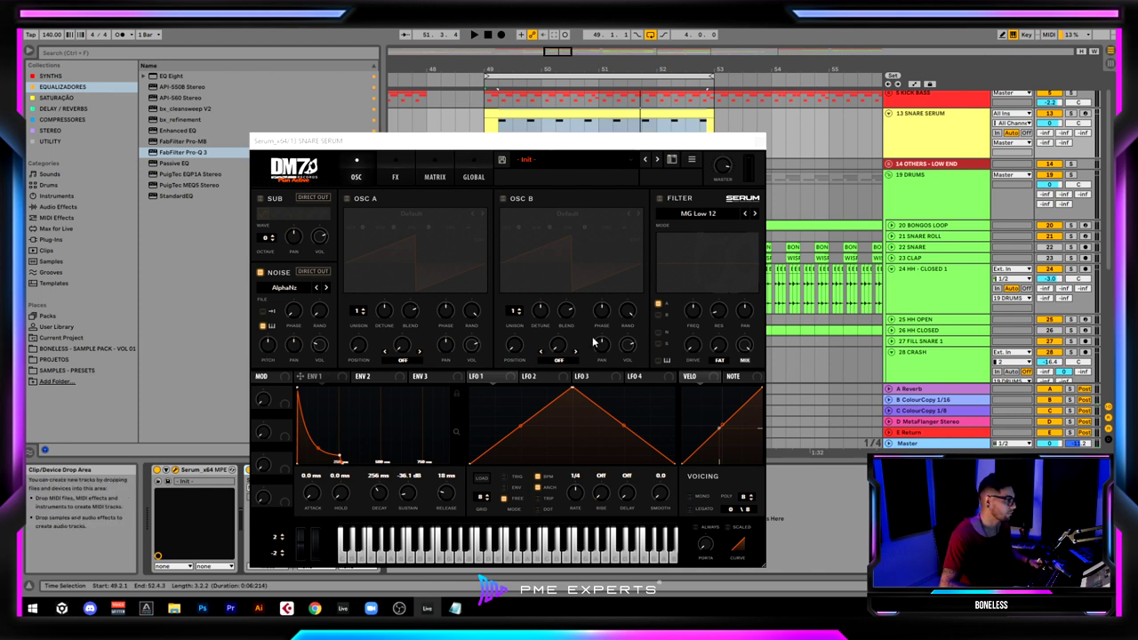
left_click(325, 289)
key("space")
left_click(326, 290)
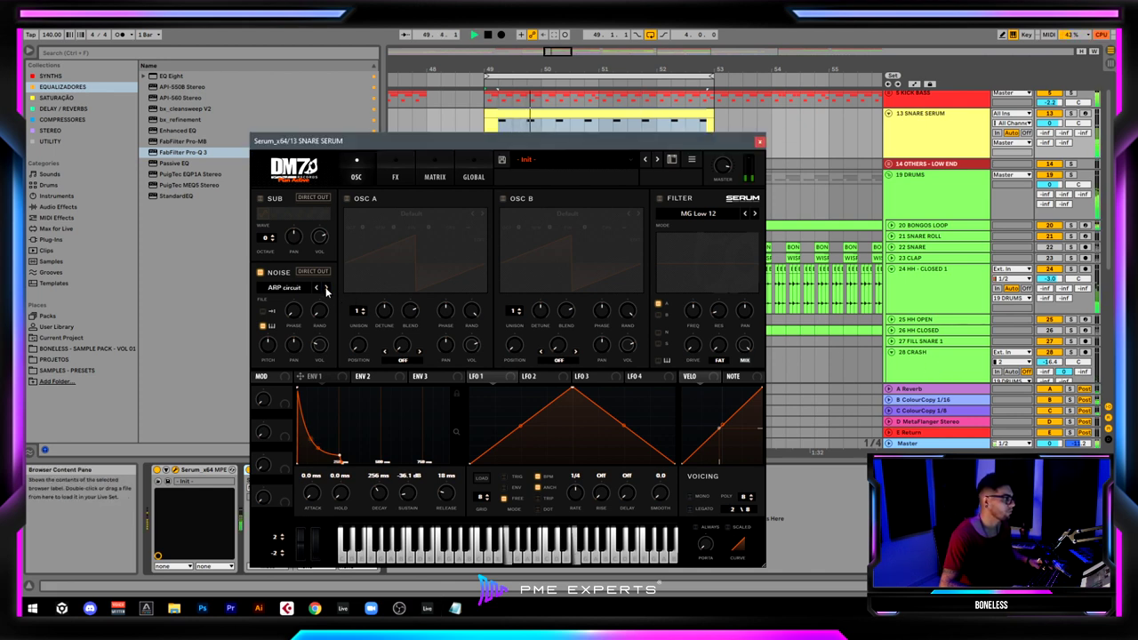
left_click(326, 289)
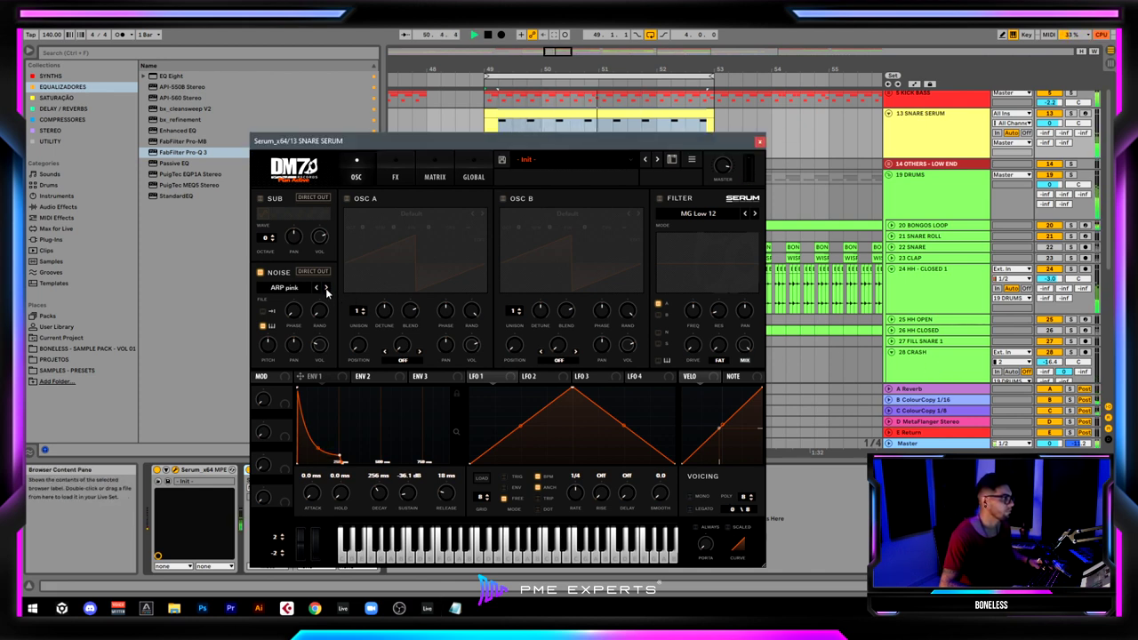
left_click(327, 289)
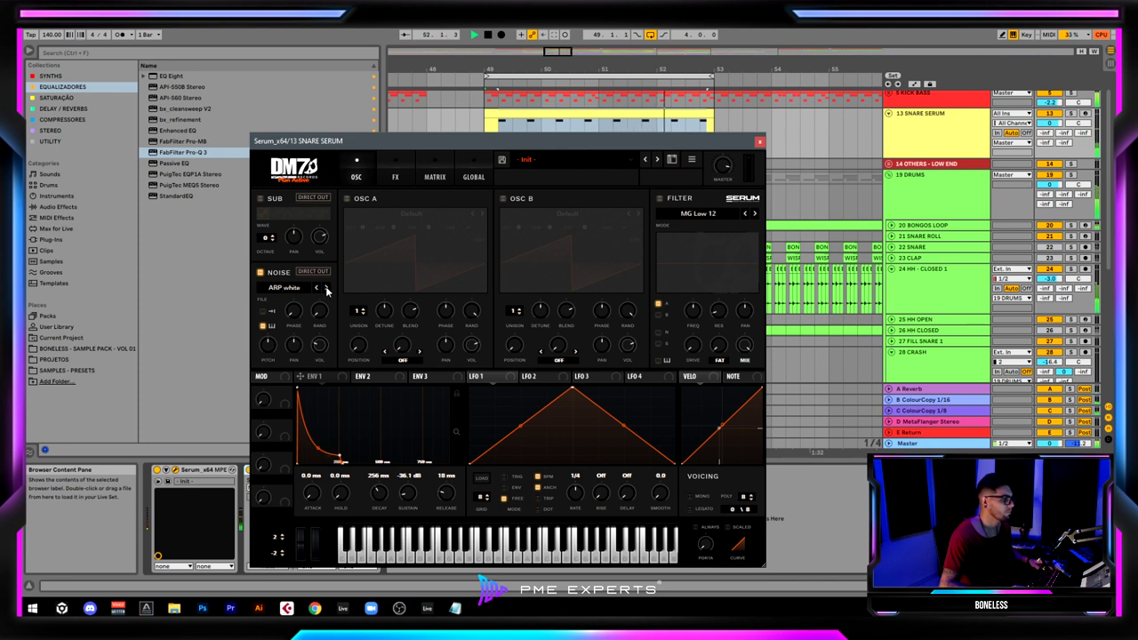
left_click(326, 289)
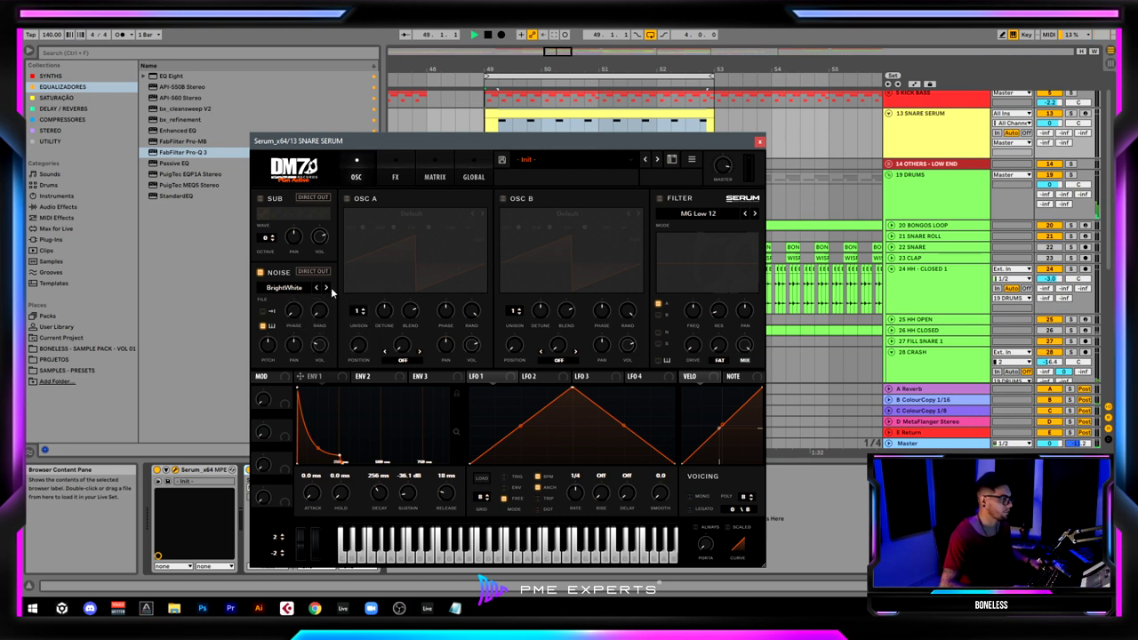
- Lower Serum's distortion mix, trying about 25% during playback, and set ENV 1 to a 310 ms decay and -37.2 dB sustain
left_click(405, 176)
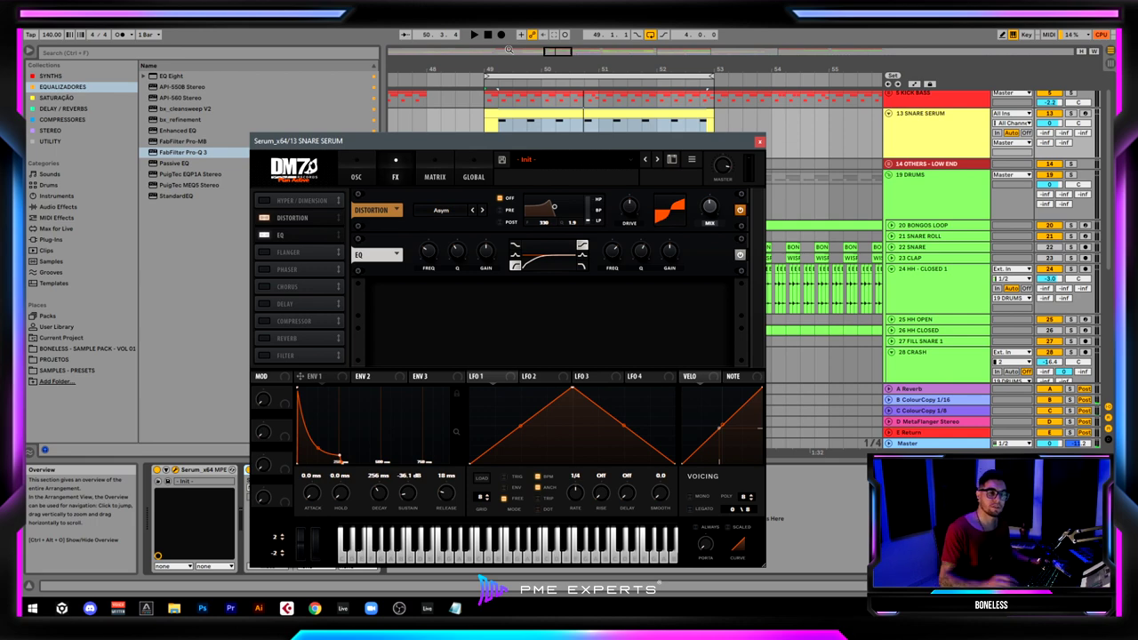
left_click_drag(539, 142, 632, 129)
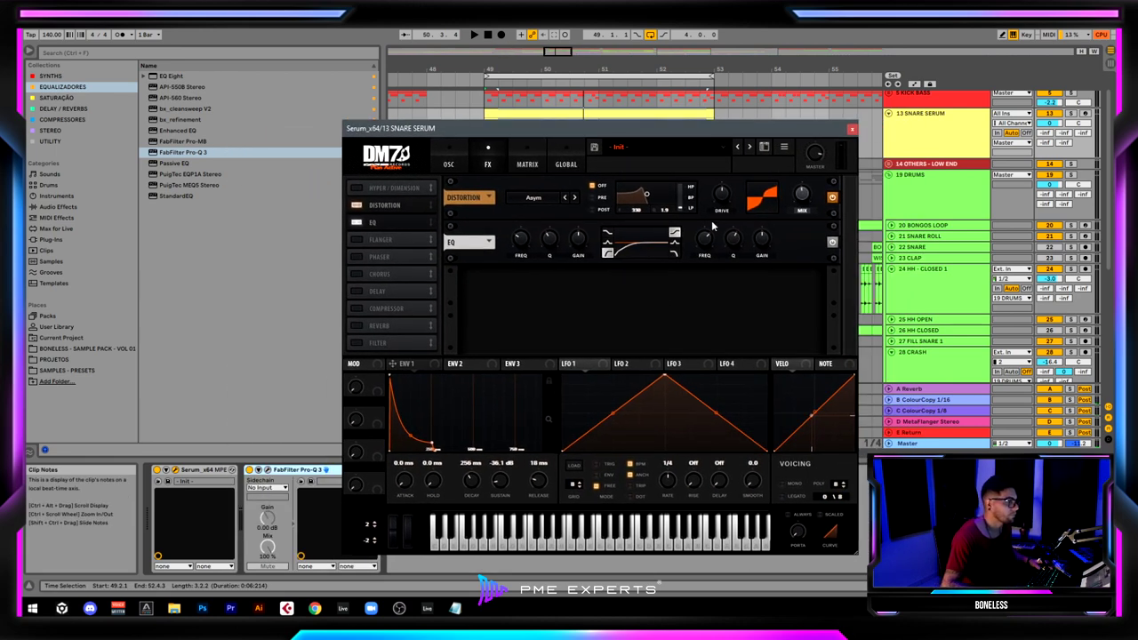
left_click_drag(802, 193, 796, 207)
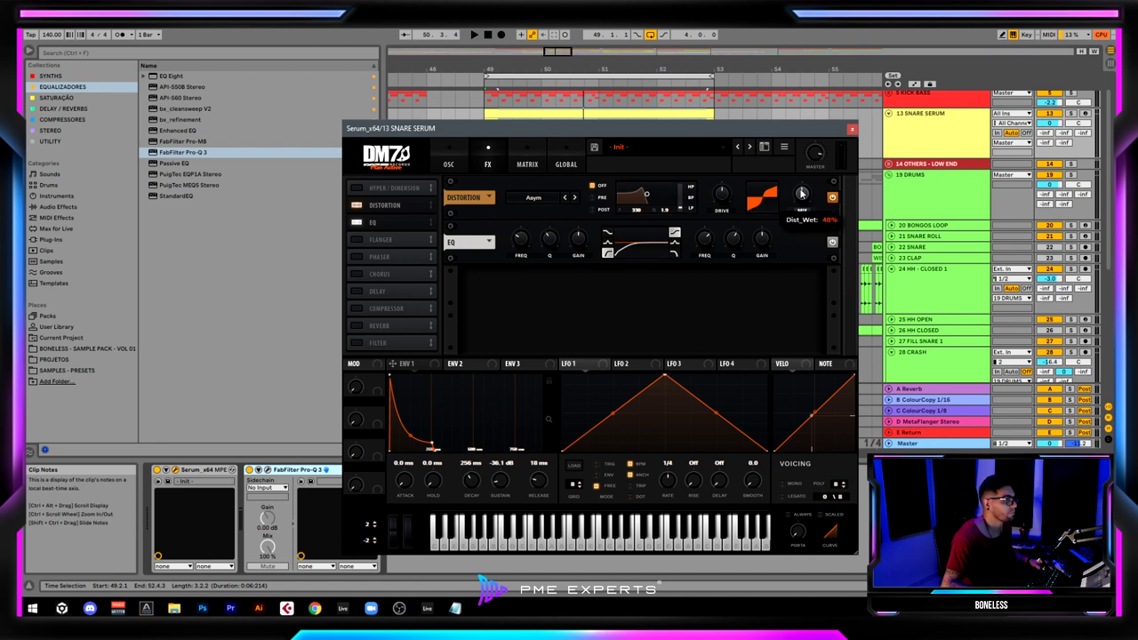
key("space")
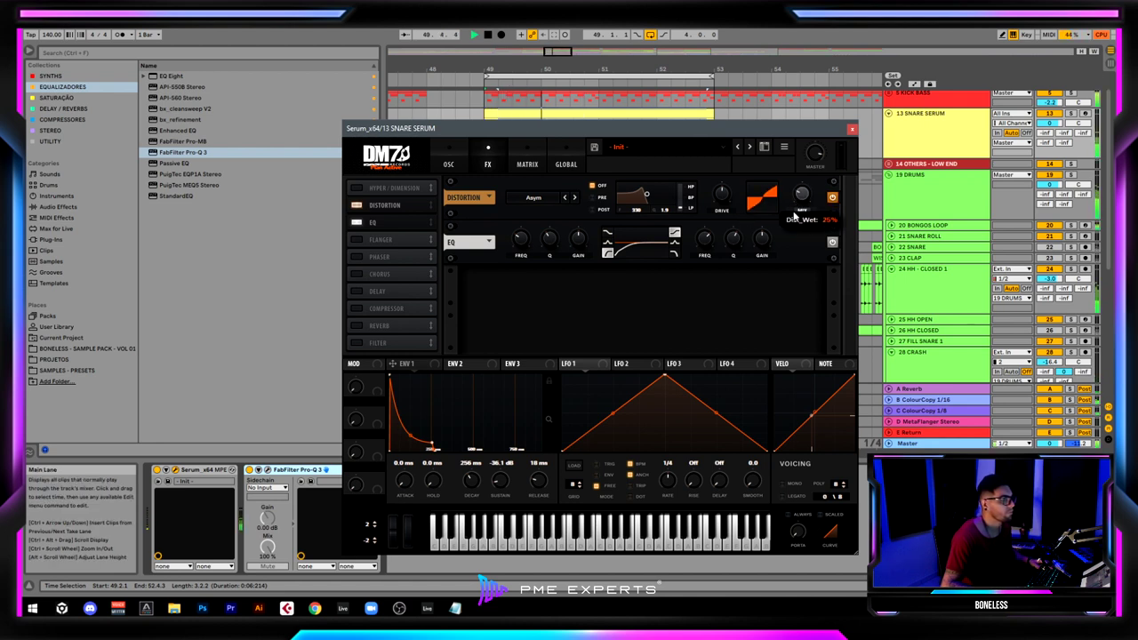
left_click_drag(794, 218, 790, 209)
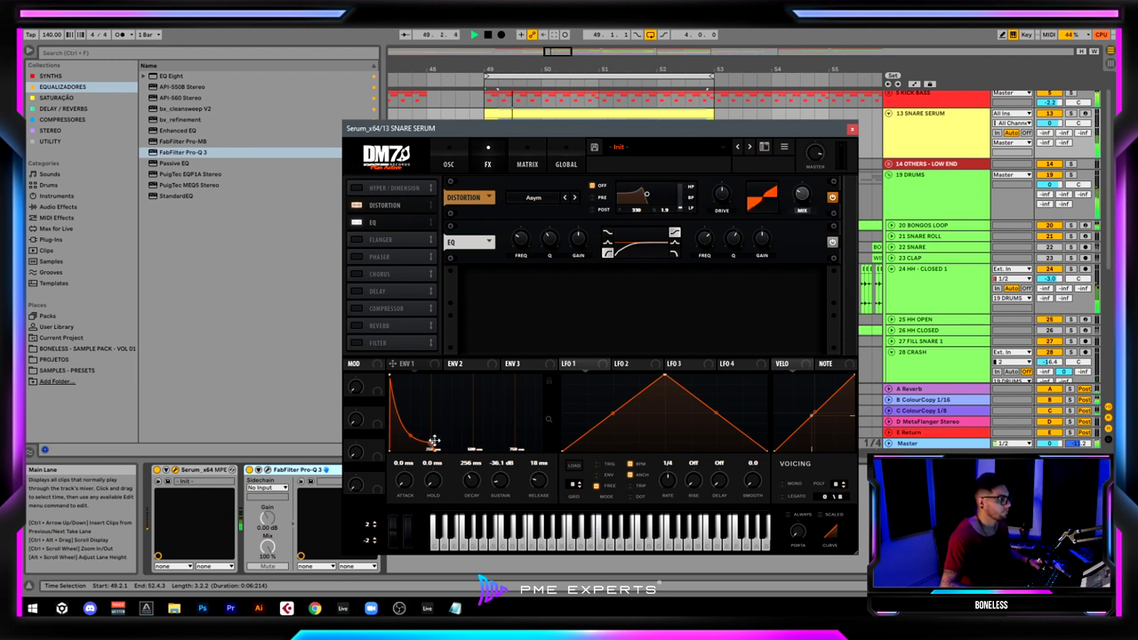
left_click_drag(431, 444, 449, 442)
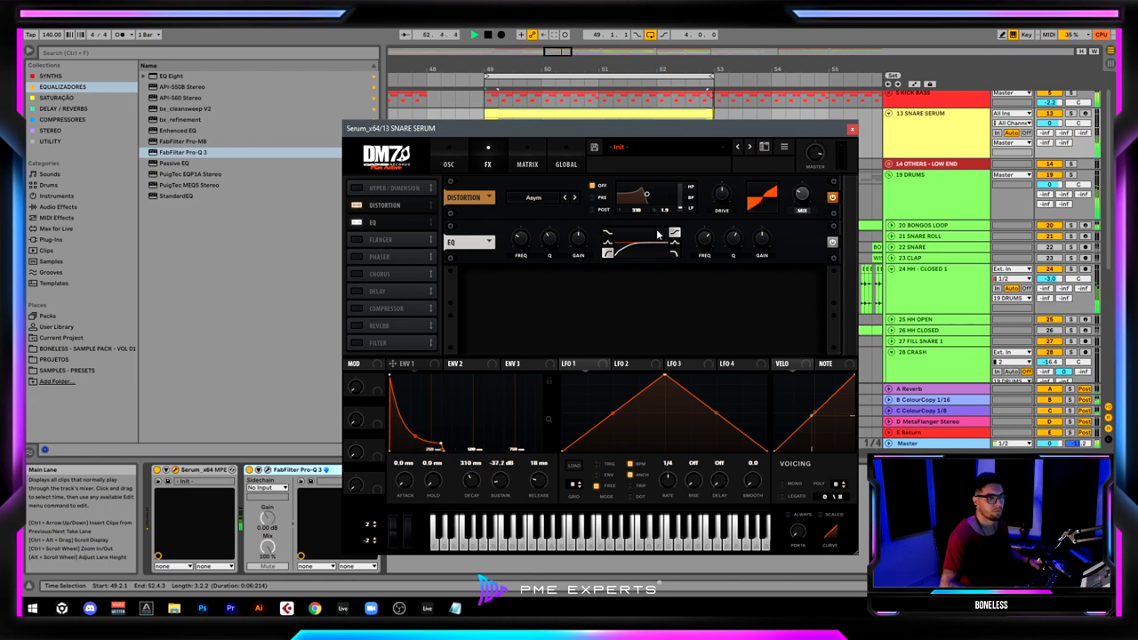
key("space")
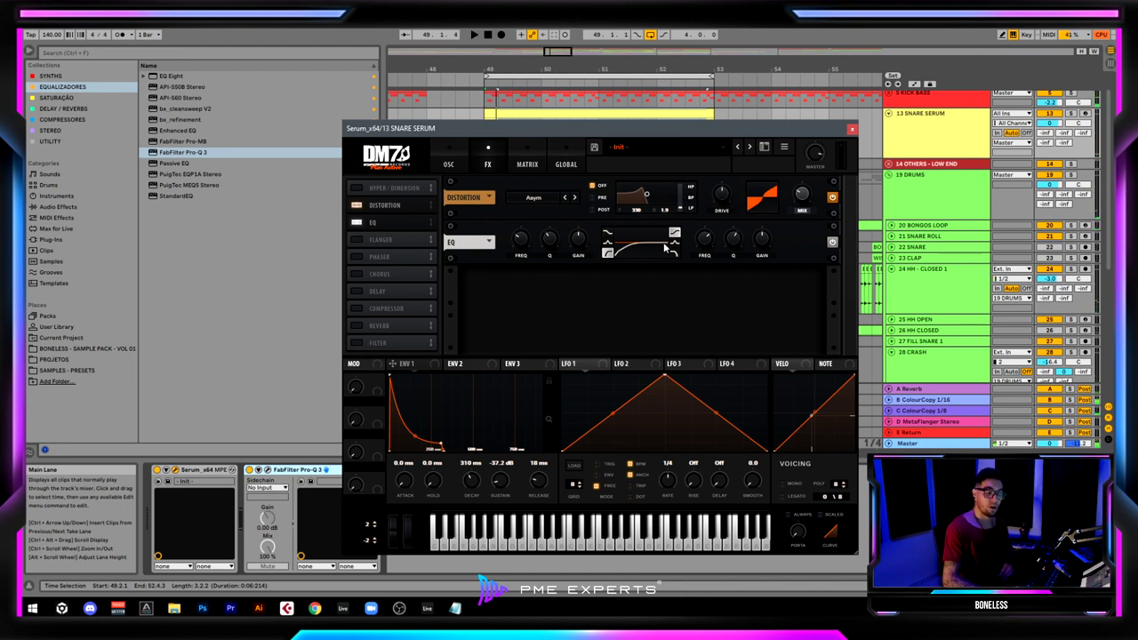